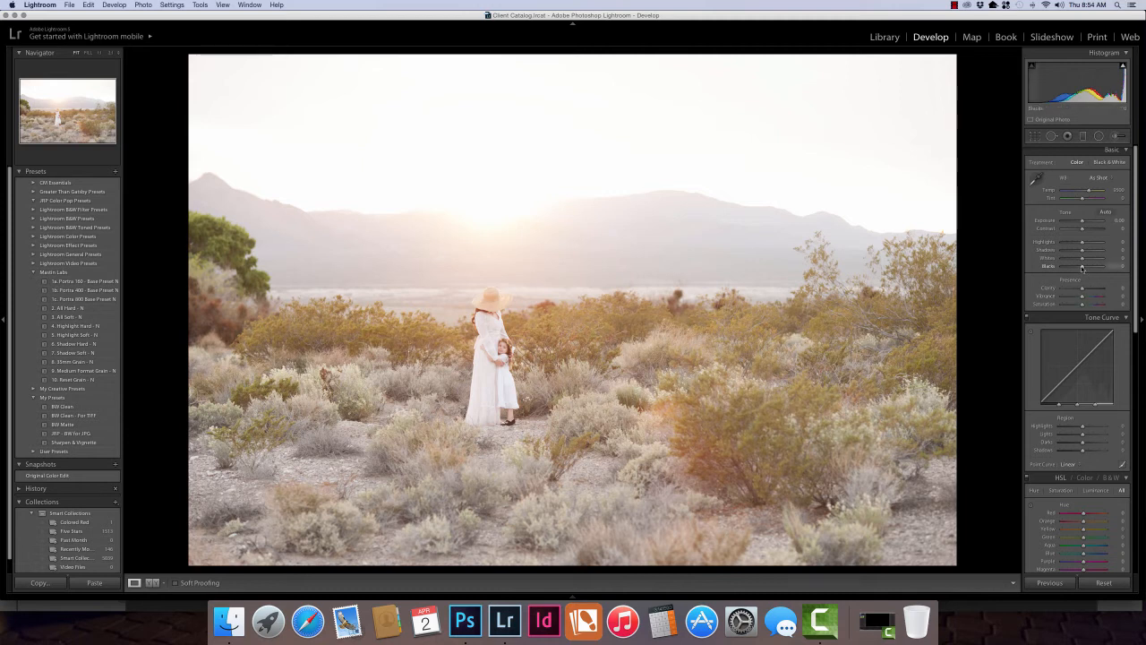
- Lower Blacks to -24 and shift the white balance Tint slightly toward green
{"action": "left_click_drag", "start_coordinate": [1081, 268], "coordinate": [1077, 268]}
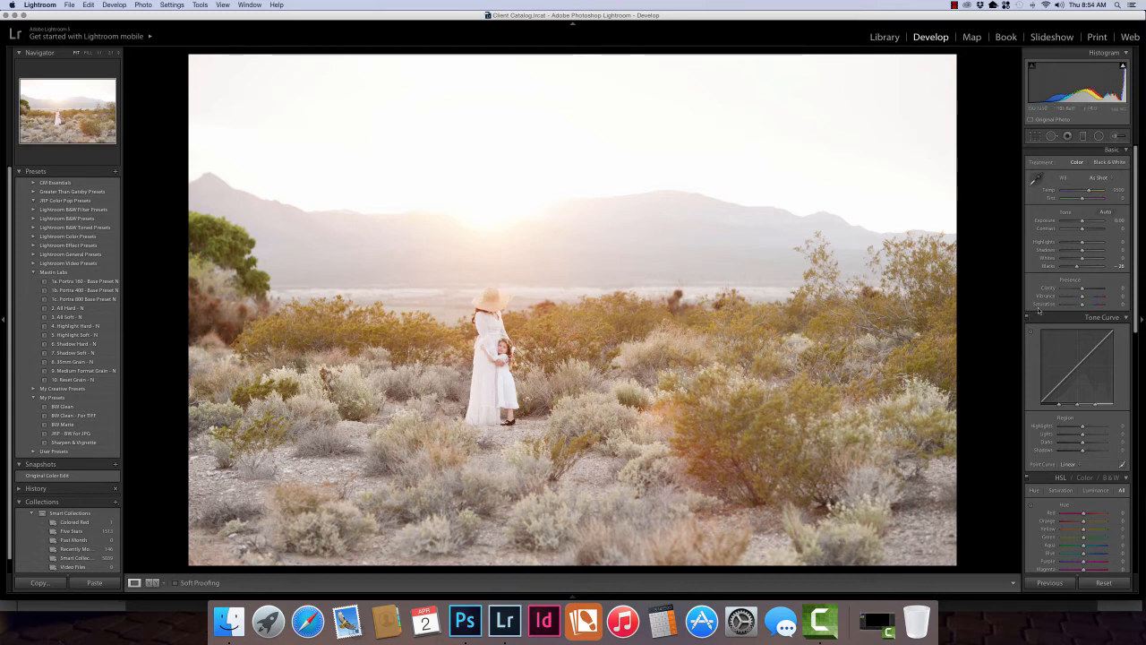
{"action": "left_click_drag", "start_coordinate": [1077, 267], "coordinate": [1076, 267]}
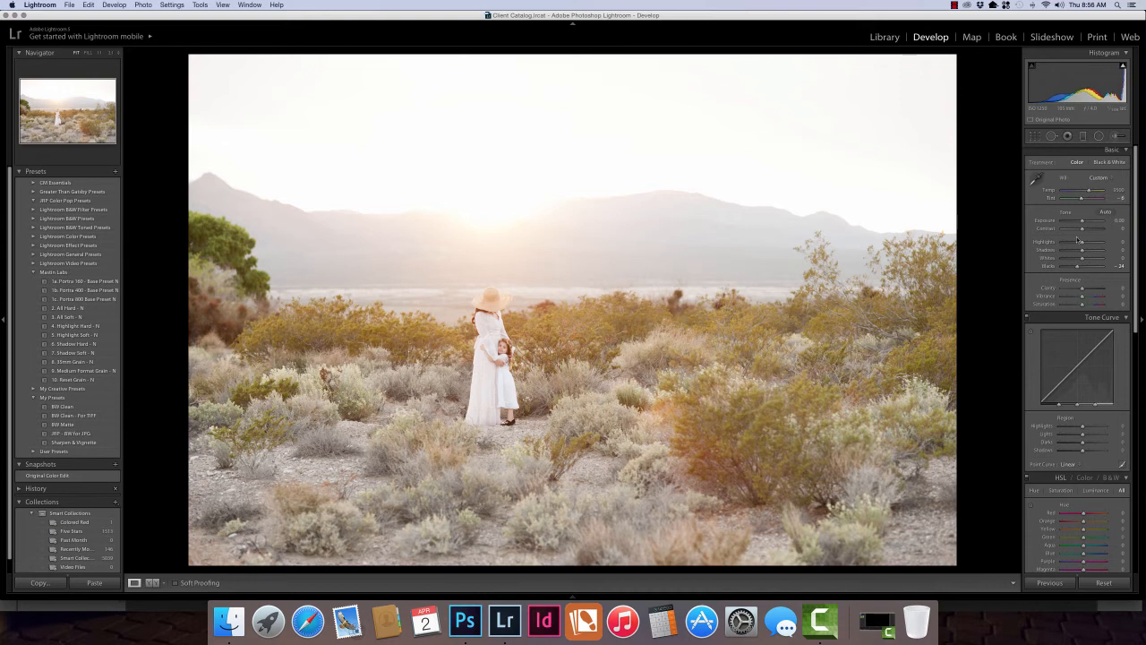
- Adjust the tone curve regions to Highlights -6, Lights +5 and Darks about -19
{"action": "scroll", "coordinate": [1079, 240], "scroll_direction": "down", "scroll_amount": 5}
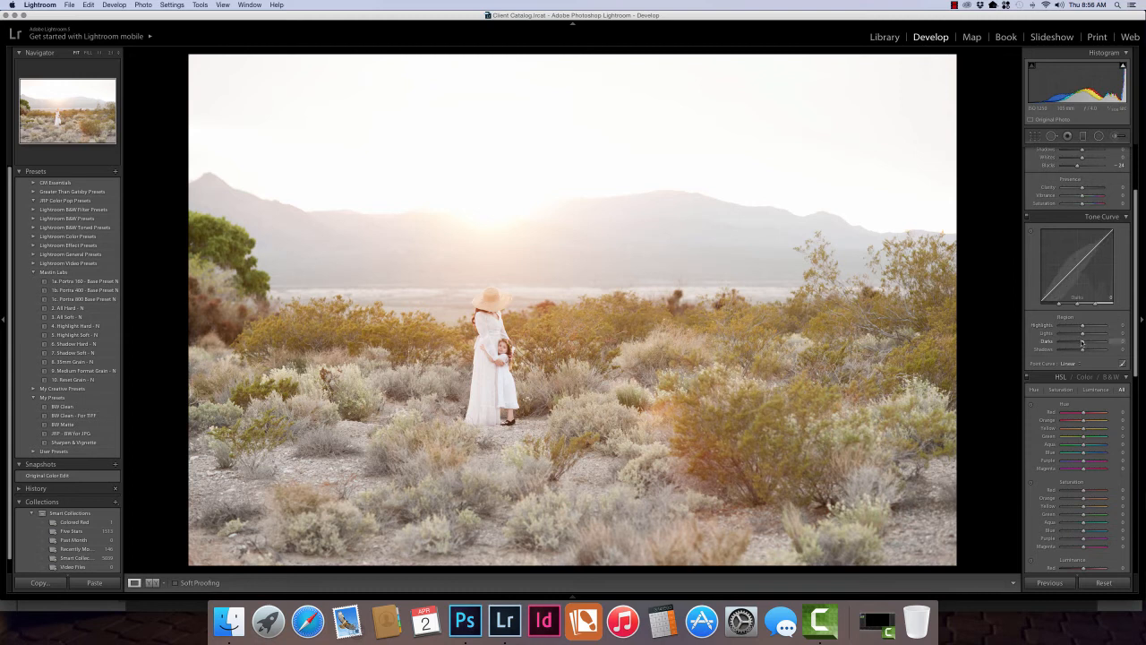
{"action": "left_click_drag", "start_coordinate": [1082, 344], "coordinate": [1075, 343]}
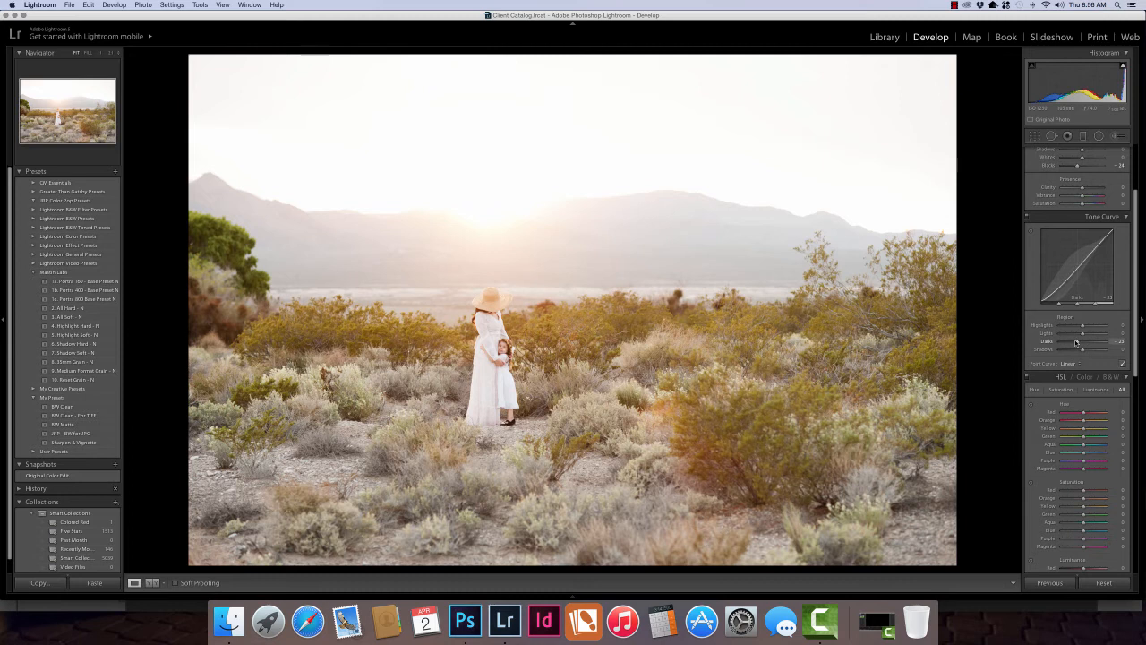
{"action": "left_click_drag", "start_coordinate": [1076, 341], "coordinate": [1083, 335]}
- Shift the HSL hues to -22 for Green and -11 for Yellow
{"action": "scroll", "coordinate": [1089, 346], "scroll_direction": "down", "scroll_amount": 5}
{"action": "scroll", "coordinate": [1089, 347], "scroll_direction": "down", "scroll_amount": 2}
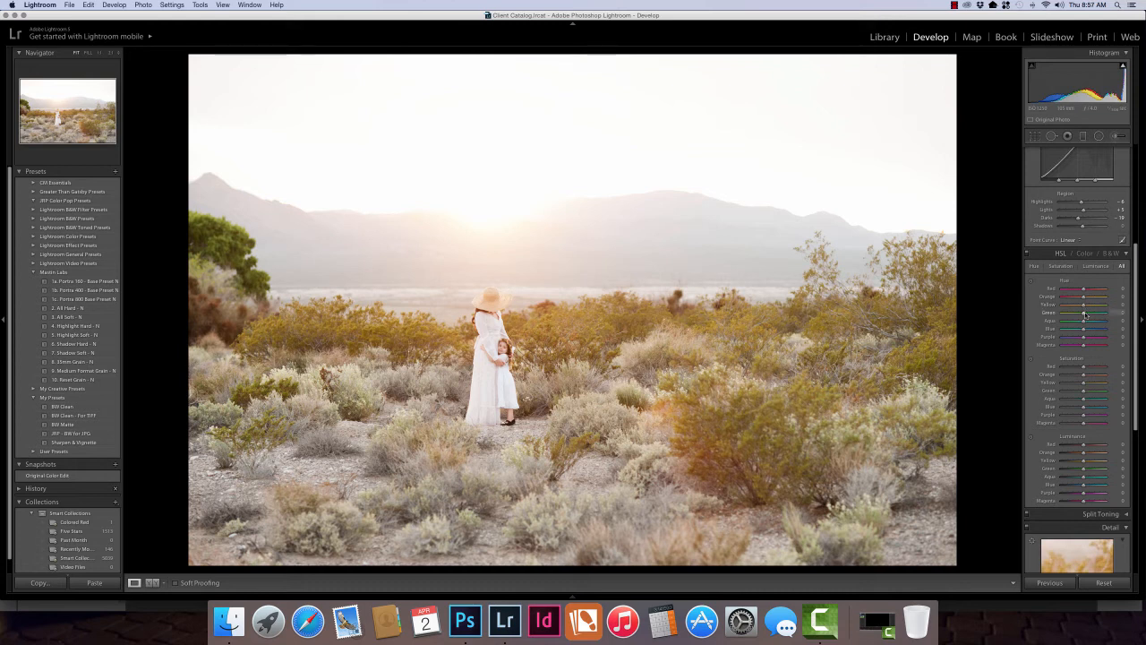
{"action": "left_click_drag", "start_coordinate": [1094, 317], "coordinate": [1077, 315]}
{"action": "left_click_drag", "start_coordinate": [1083, 308], "coordinate": [1080, 307]}
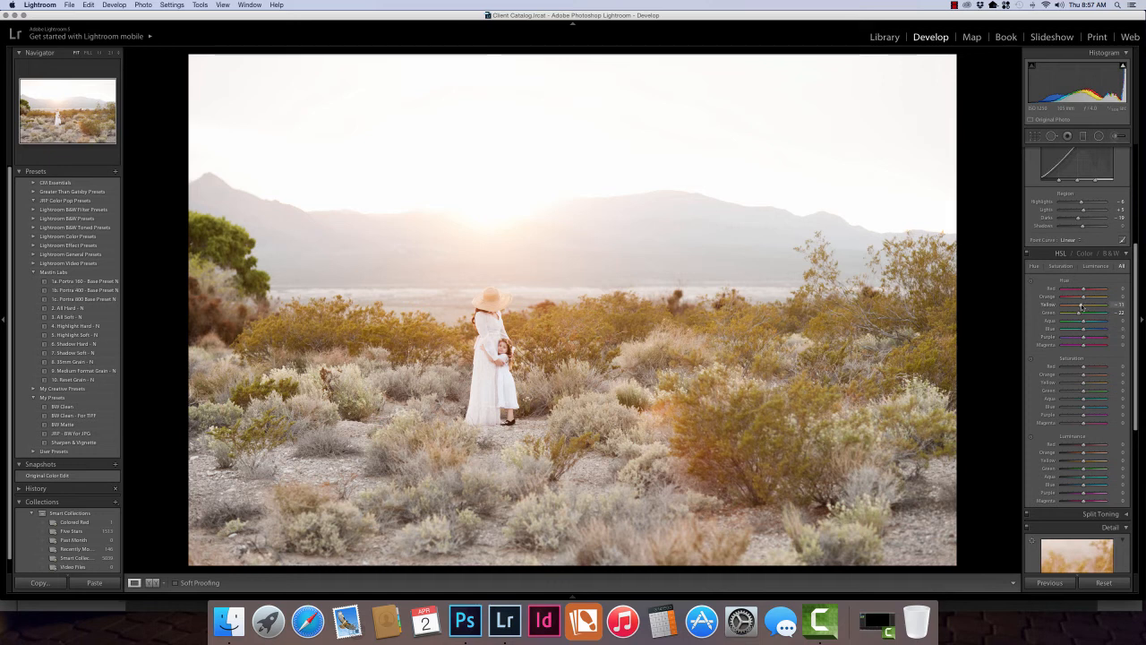
- Preview detail on the little girl's face, then set the sharpening Amount to 40 and noise reduction Luminance to 20
{"action": "scroll", "coordinate": [1071, 347], "scroll_direction": "down", "scroll_amount": 3}
{"action": "scroll", "coordinate": [1071, 347], "scroll_direction": "down", "scroll_amount": 8}
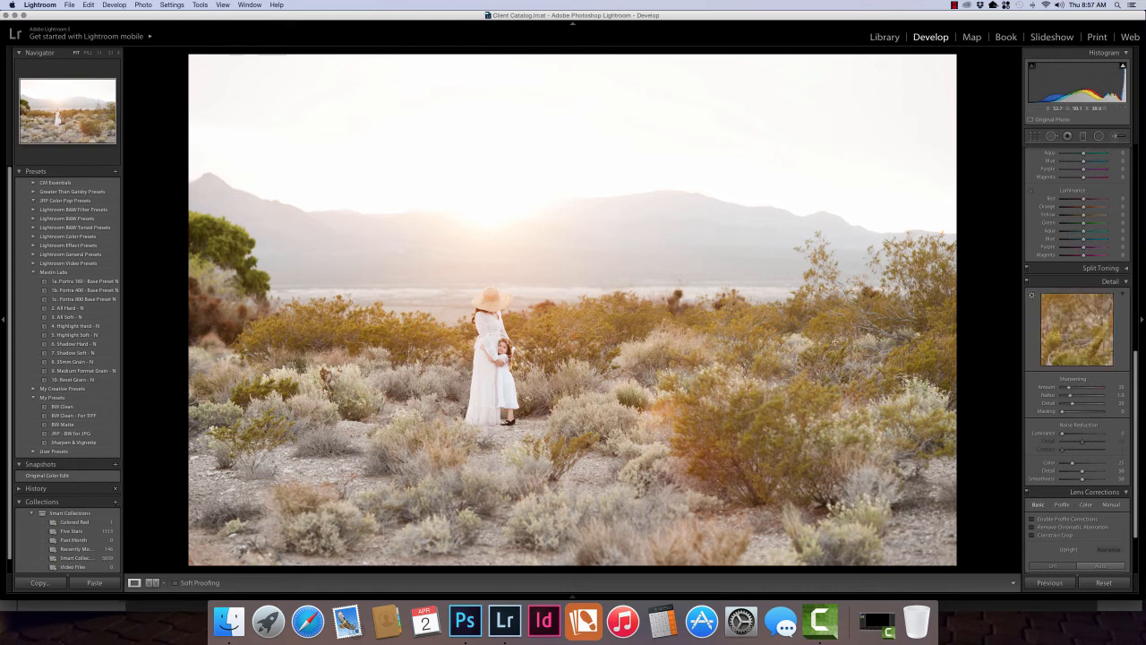
{"action": "left_click", "coordinate": [505, 348]}
{"action": "left_click", "coordinate": [1117, 387]}
{"action": "type", "text": "40"}
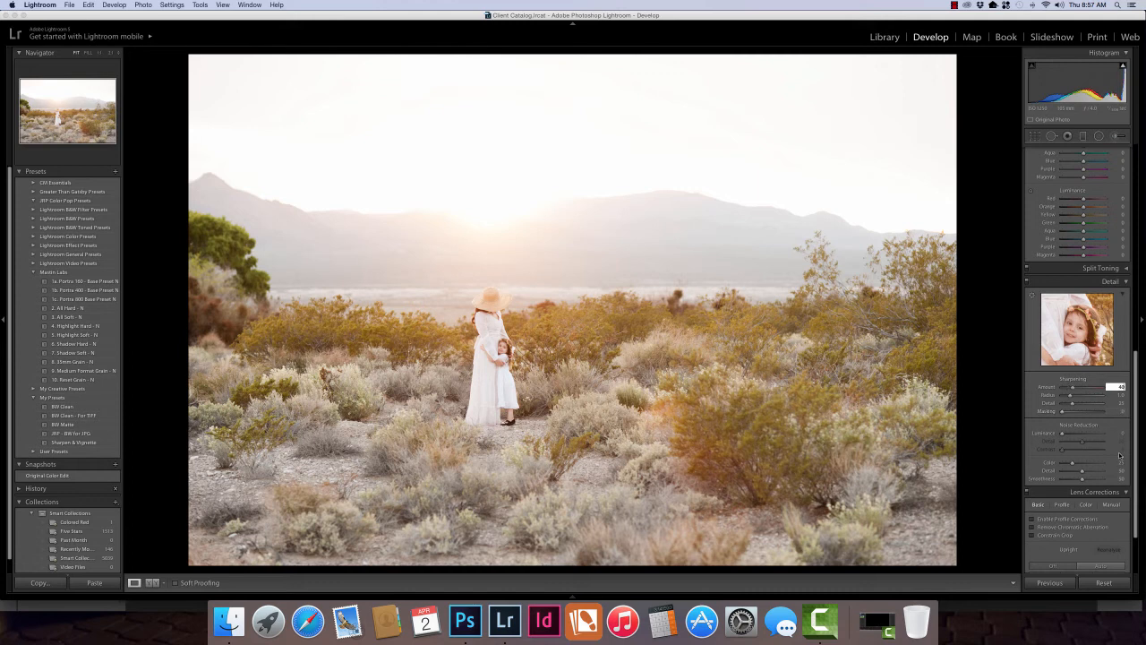
{"action": "left_click", "coordinate": [1118, 433]}
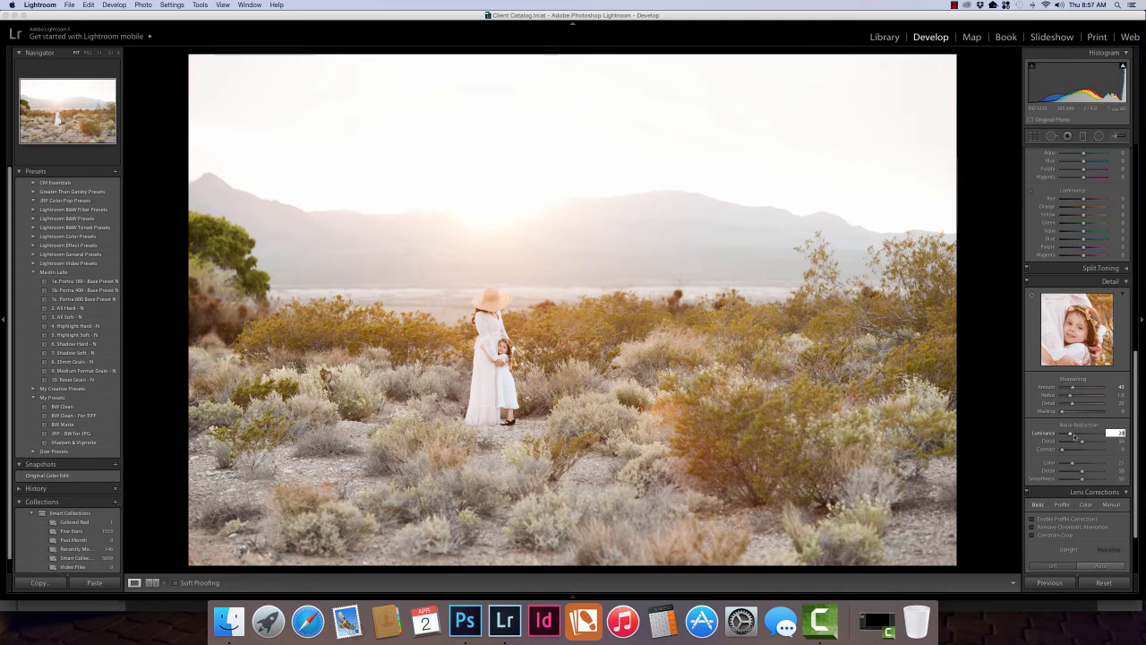
{"action": "key", "text": "Return"}
- Enable profile corrections in the basic lens correction settings
{"action": "scroll", "coordinate": [1035, 427], "scroll_direction": "down", "scroll_amount": 3}
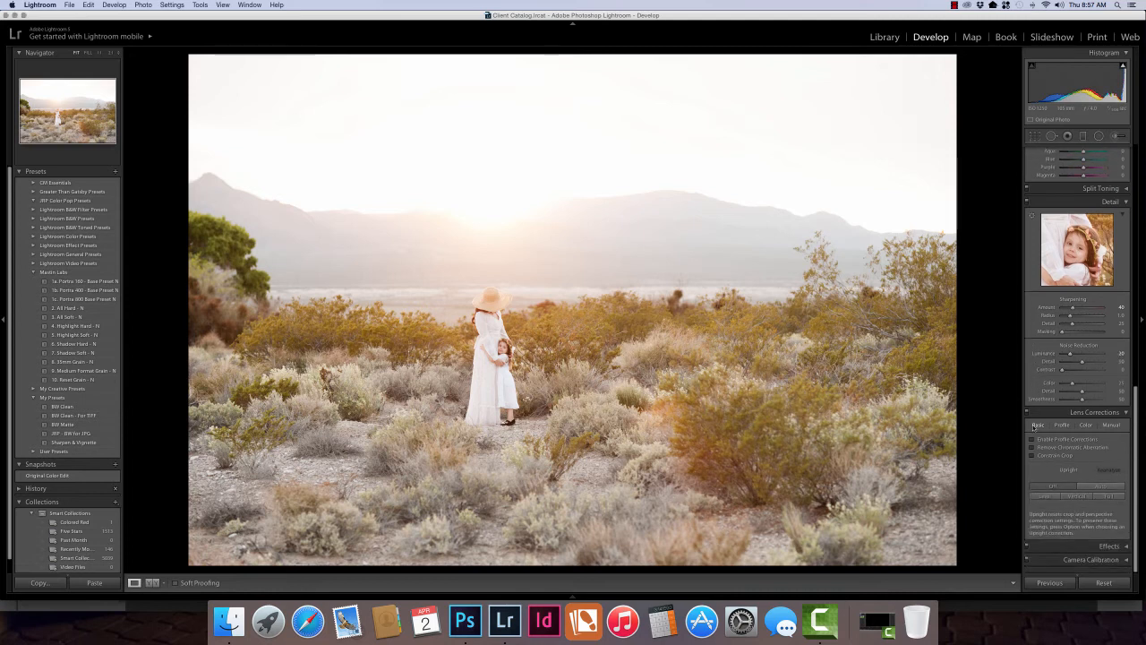
{"action": "left_click", "coordinate": [1032, 441]}
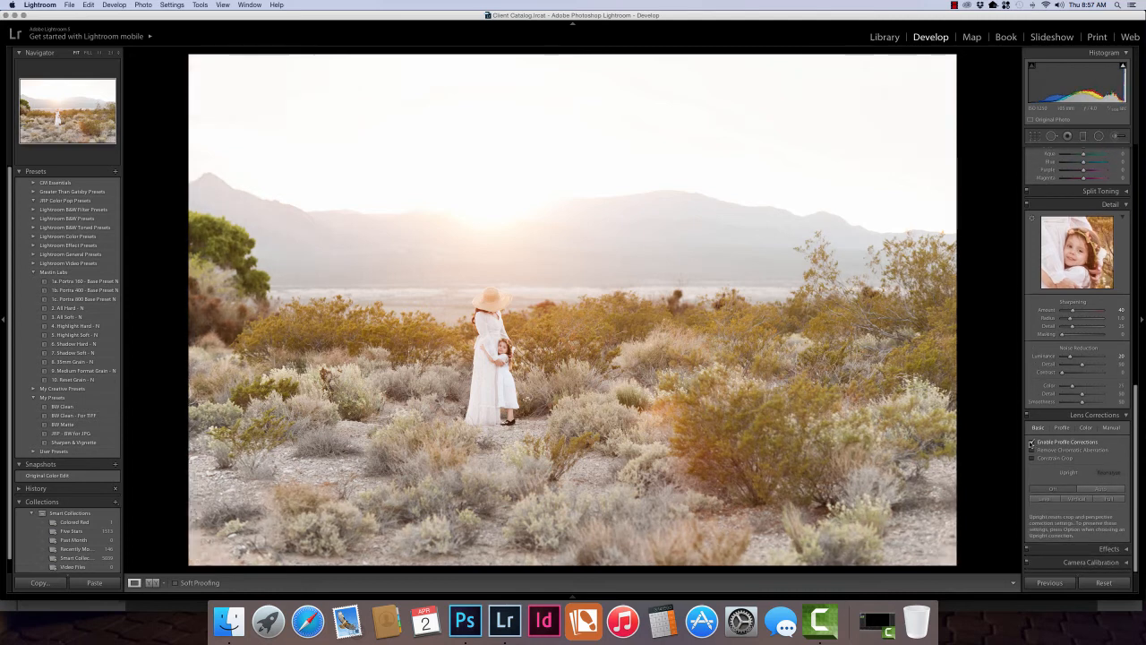
{"action": "scroll", "coordinate": [1065, 454], "scroll_direction": "down", "scroll_amount": 1}
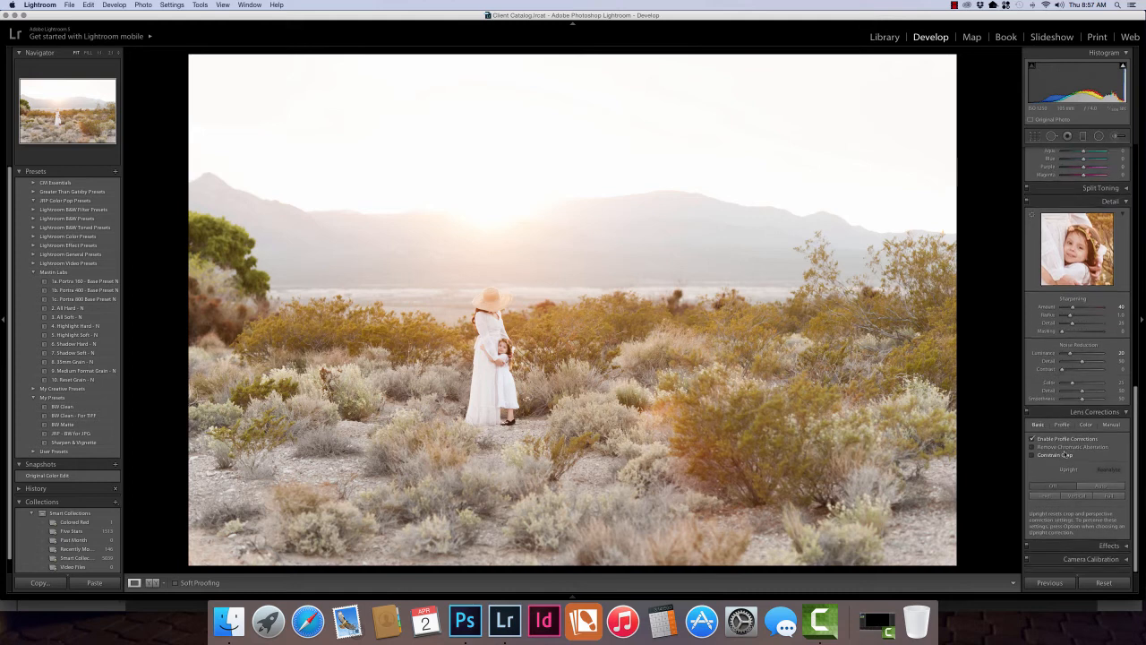
- Add a dark post-crop vignette with Amount -23, Midpoint 0, increased Roundness and Feather 72
{"action": "left_click", "coordinate": [1121, 545]}
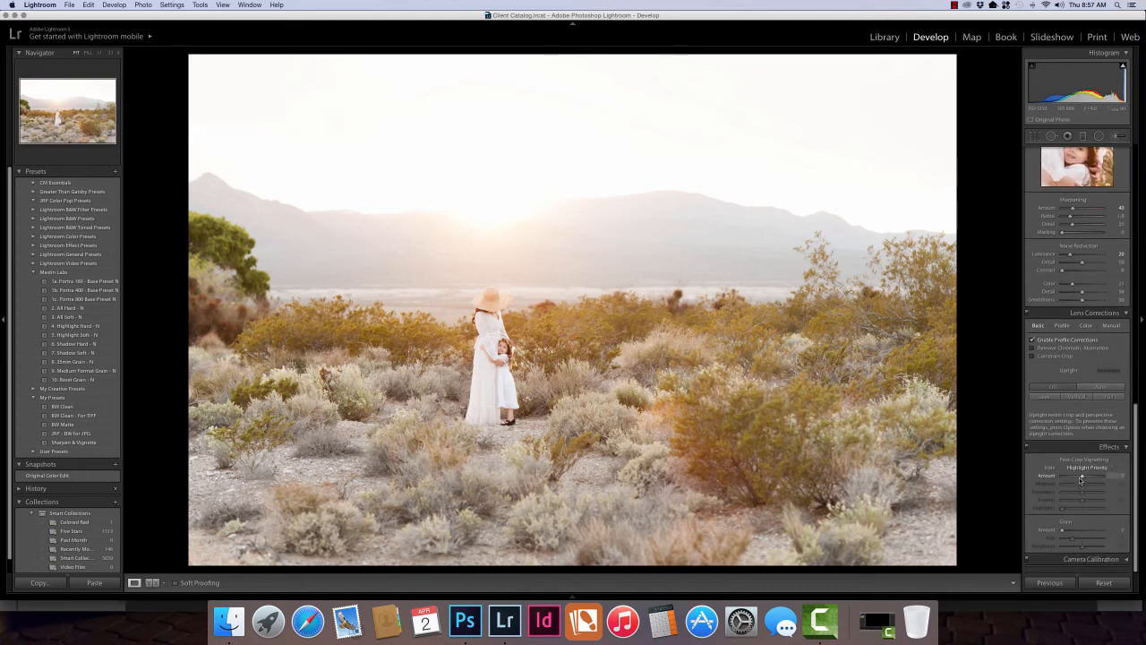
{"action": "left_click_drag", "start_coordinate": [1081, 481], "coordinate": [1071, 488]}
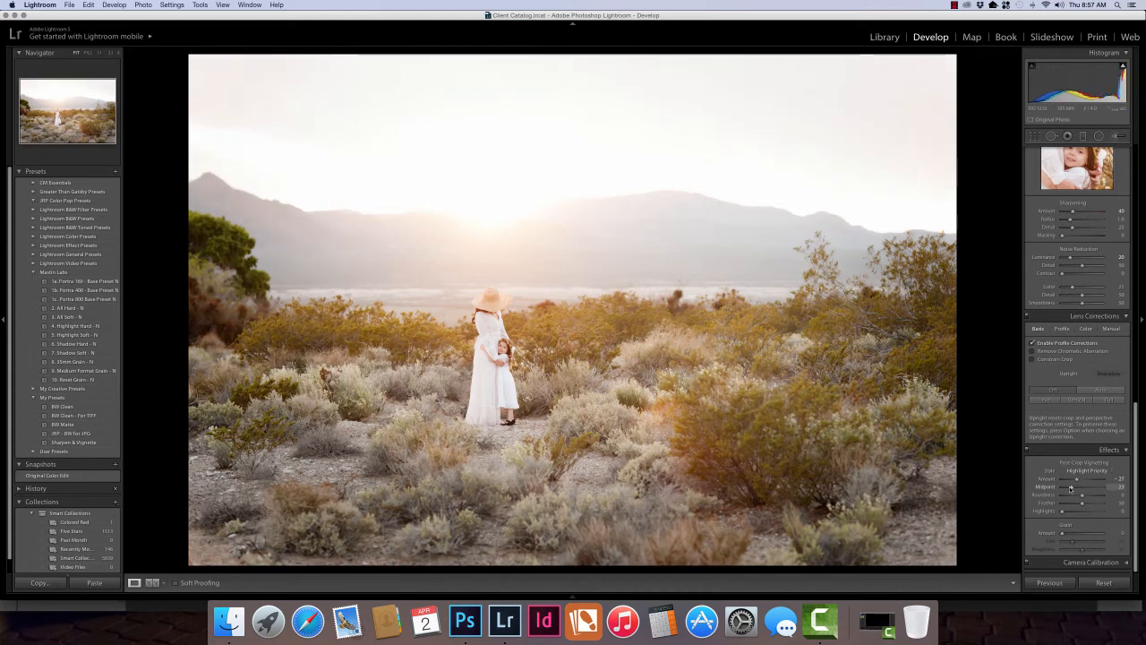
{"action": "left_click_drag", "start_coordinate": [1083, 499], "coordinate": [1059, 506]}
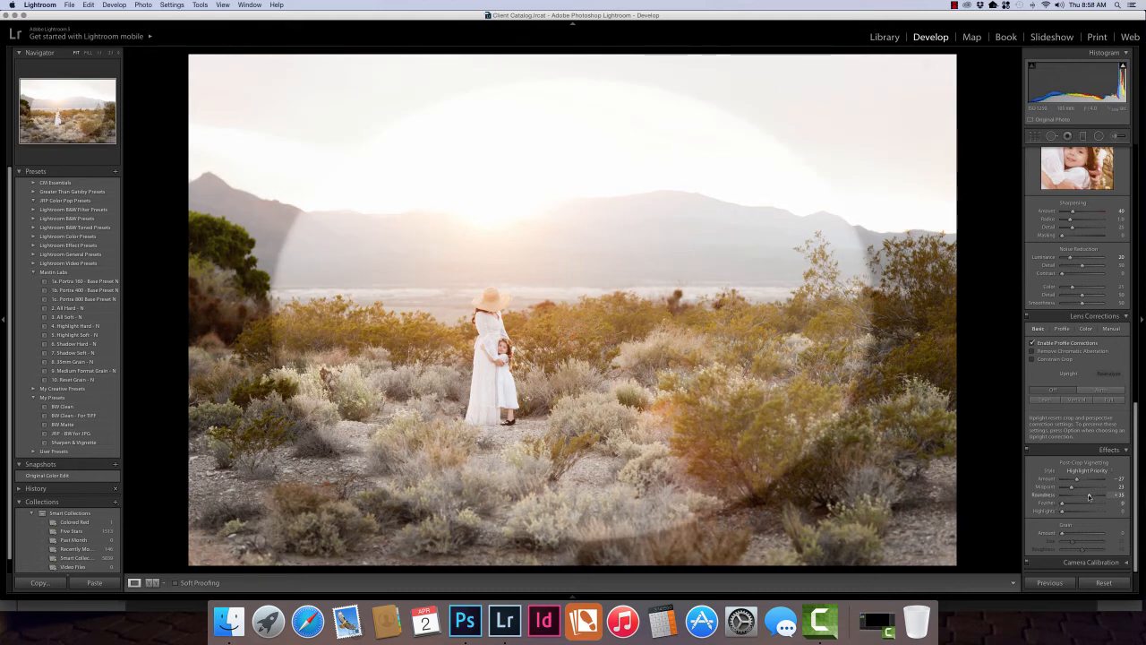
{"action": "mouse_move", "coordinate": [1089, 497]}
{"action": "left_mouse_down"}
{"action": "mouse_move", "coordinate": [1058, 492]}
{"action": "mouse_move", "coordinate": [1093, 504]}
{"action": "mouse_move", "coordinate": [1078, 481]}
{"action": "left_mouse_up"}
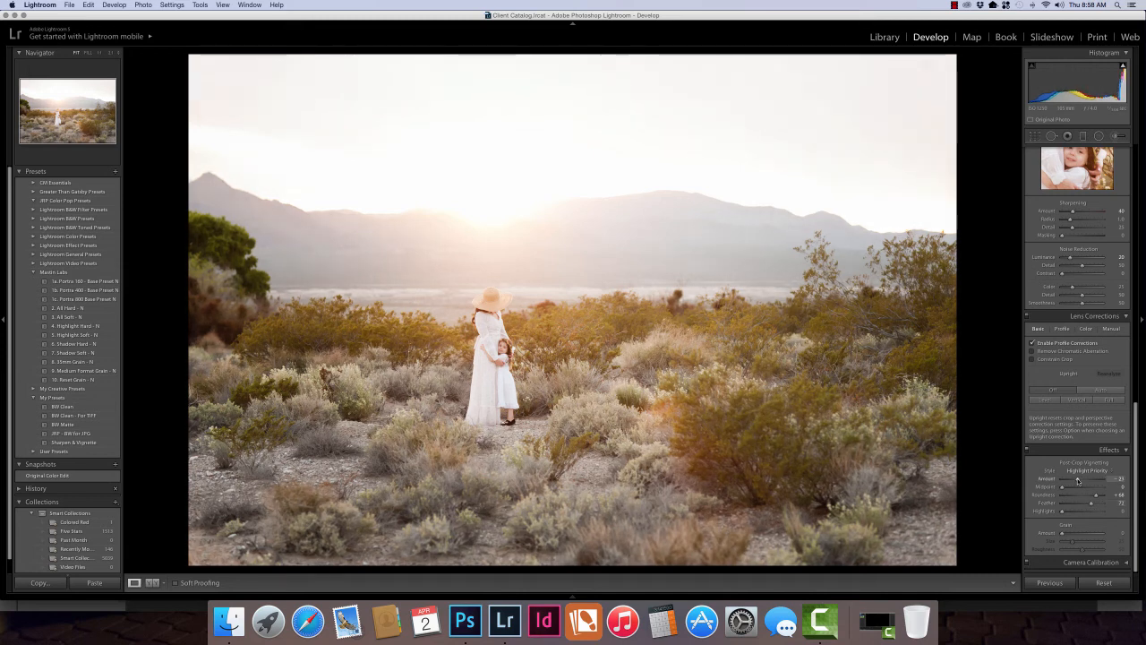
- Compare the photo with and without the vignette by switching the Effects adjustments off and on
{"action": "left_click", "coordinate": [1027, 454]}
{"action": "left_click", "coordinate": [1027, 453]}
{"action": "left_click", "coordinate": [1027, 453]}
{"action": "left_click", "coordinate": [1027, 453]}
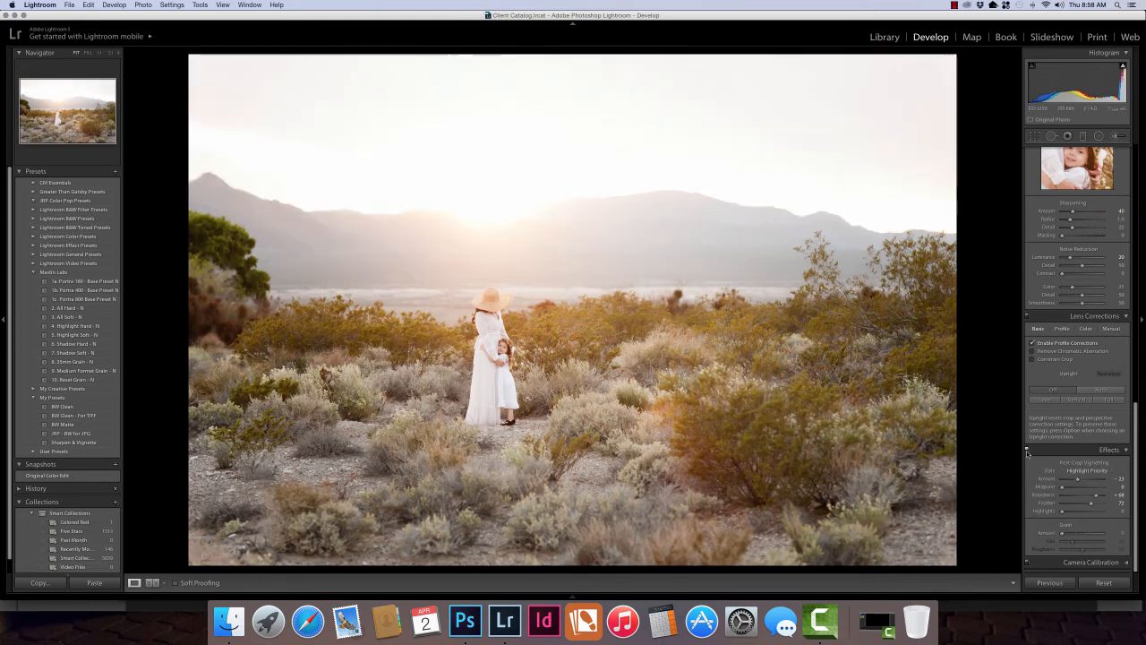
{"action": "left_click", "coordinate": [1028, 454]}
{"action": "left_click", "coordinate": [1027, 453]}
- Open the adjusted photo in Photoshop CC 2014 for further editing
{"action": "scroll", "coordinate": [1048, 473], "scroll_direction": "up", "scroll_amount": 5}
{"action": "scroll", "coordinate": [1048, 473], "scroll_direction": "up", "scroll_amount": 5}
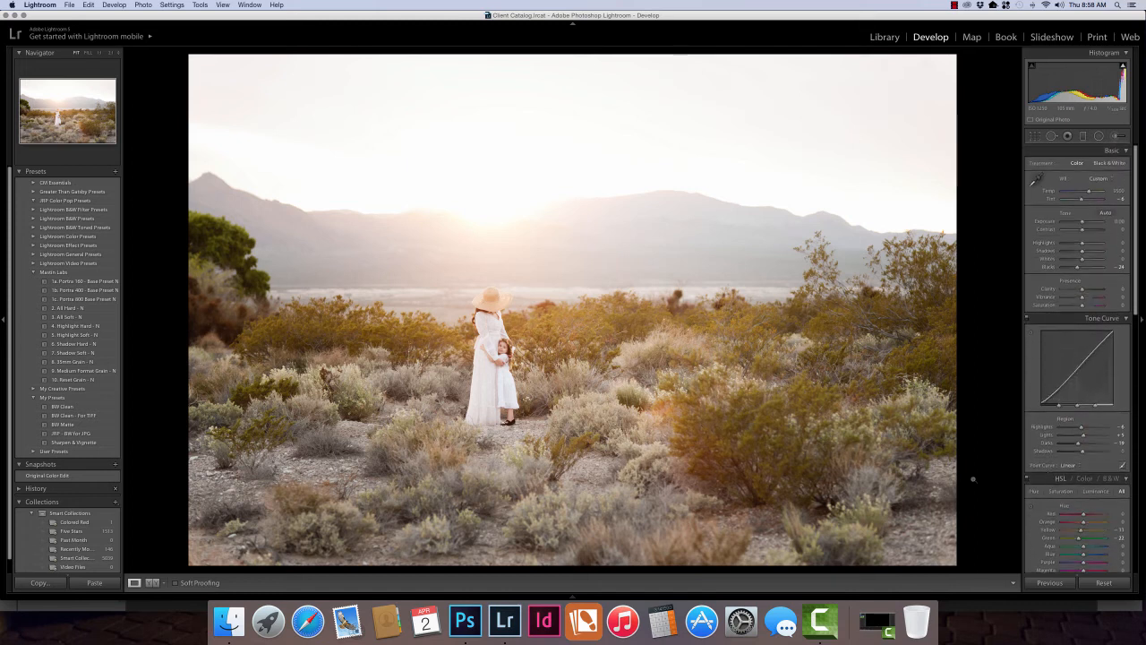
{"action": "right_click", "coordinate": [517, 346]}
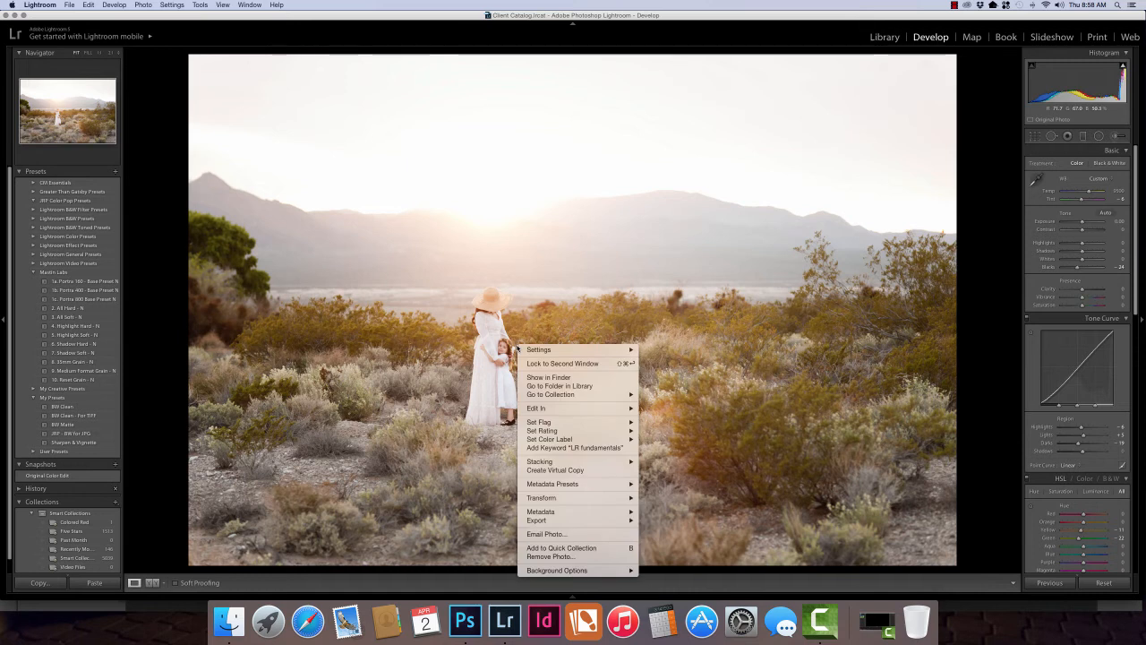
{"action": "mouse_move", "coordinate": [550, 410]}
{"action": "left_click", "coordinate": [694, 409]}
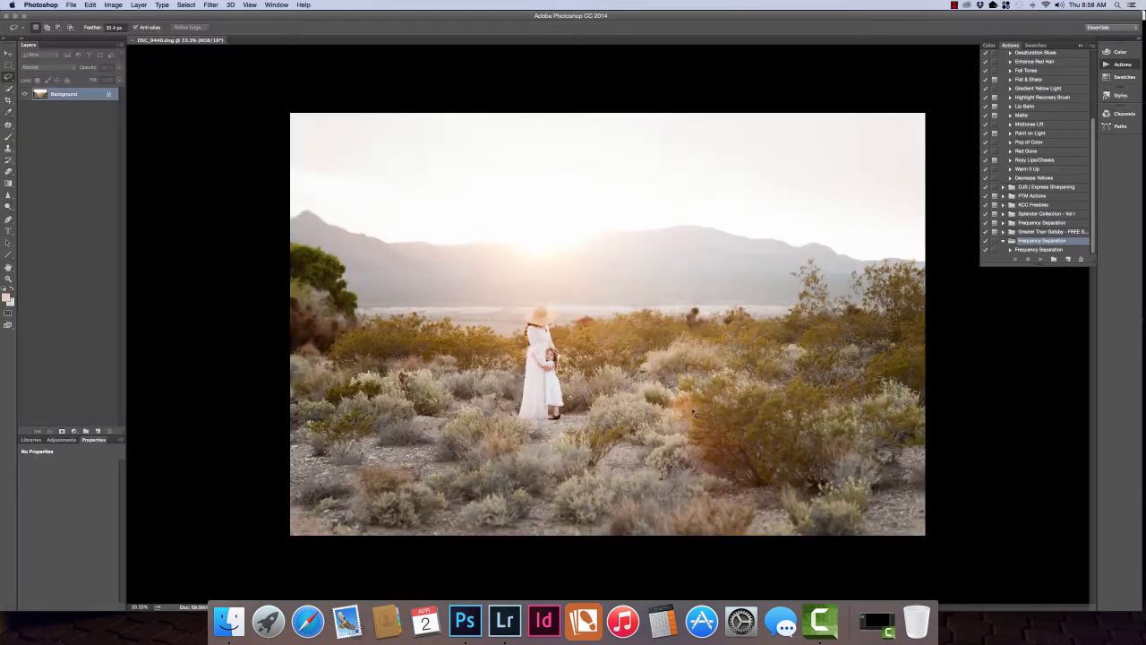
- Collapse the actions list and duplicate the Background layer
{"action": "left_click", "coordinate": [1119, 64]}
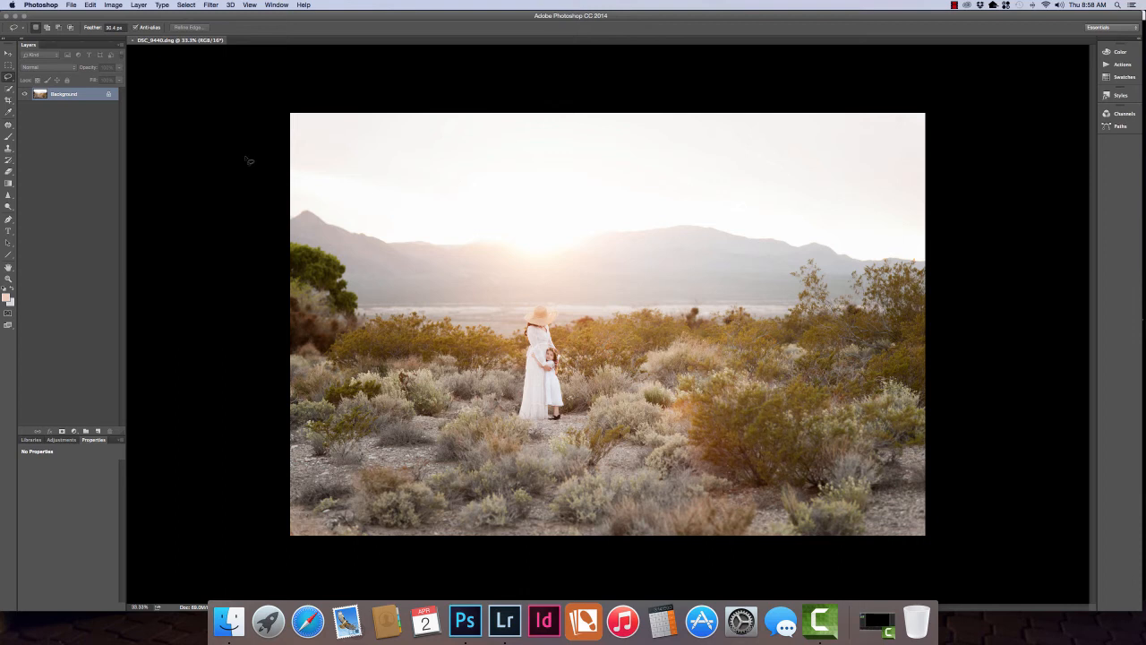
{"action": "key", "text": "super+j"}
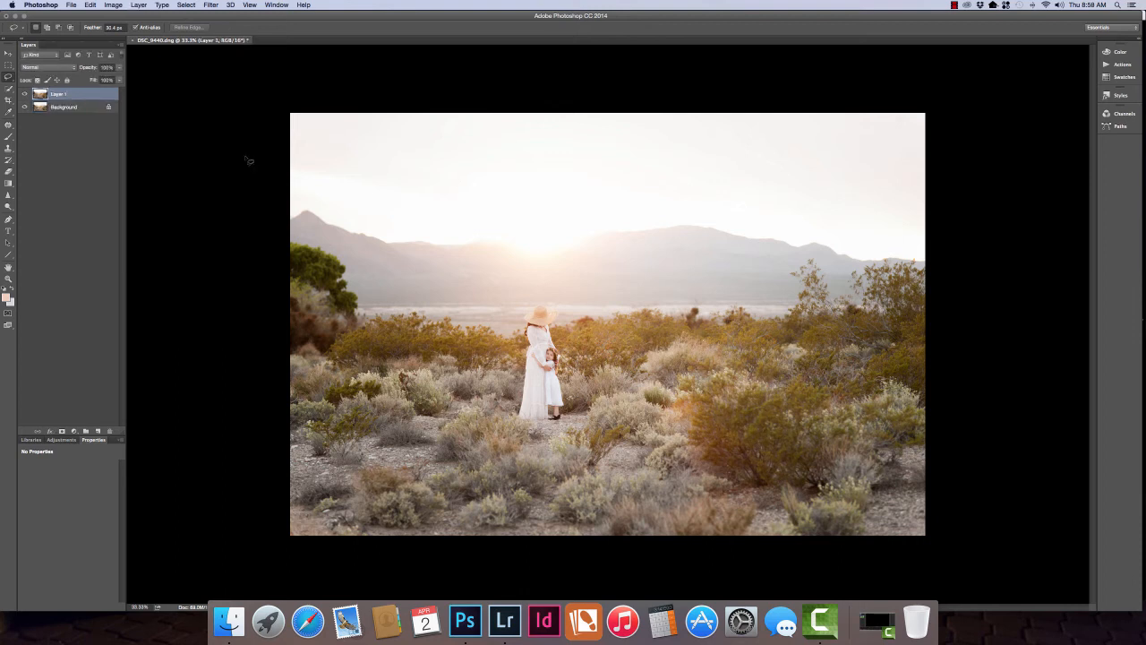
{"action": "key", "text": "super+plus"}
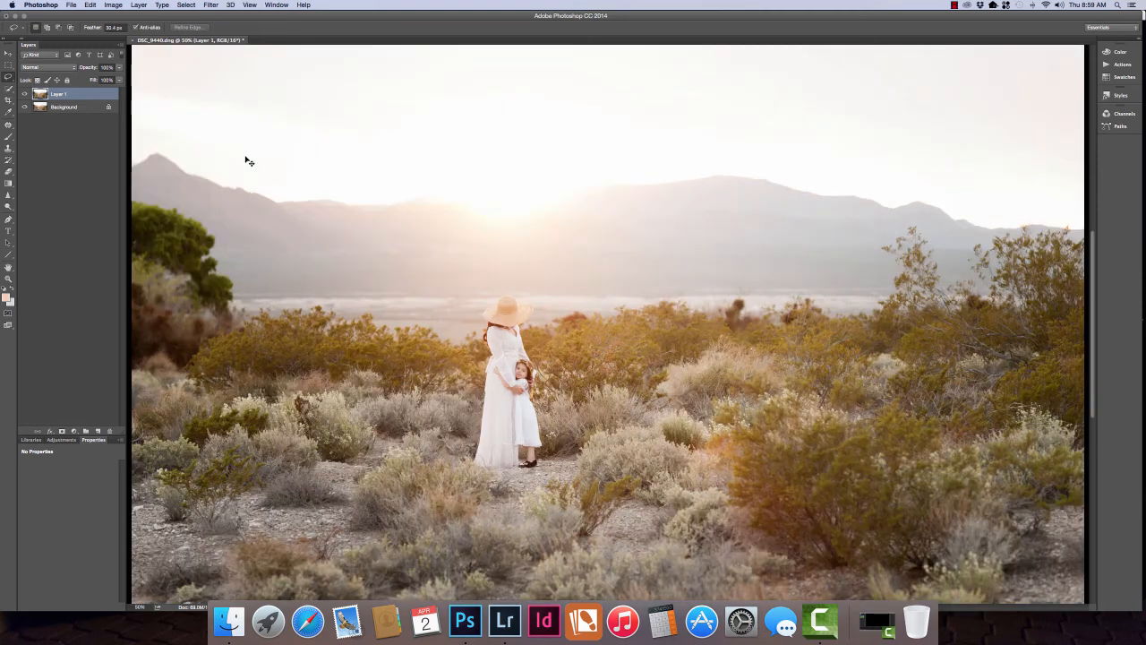
{"action": "key", "text": "super+0"}
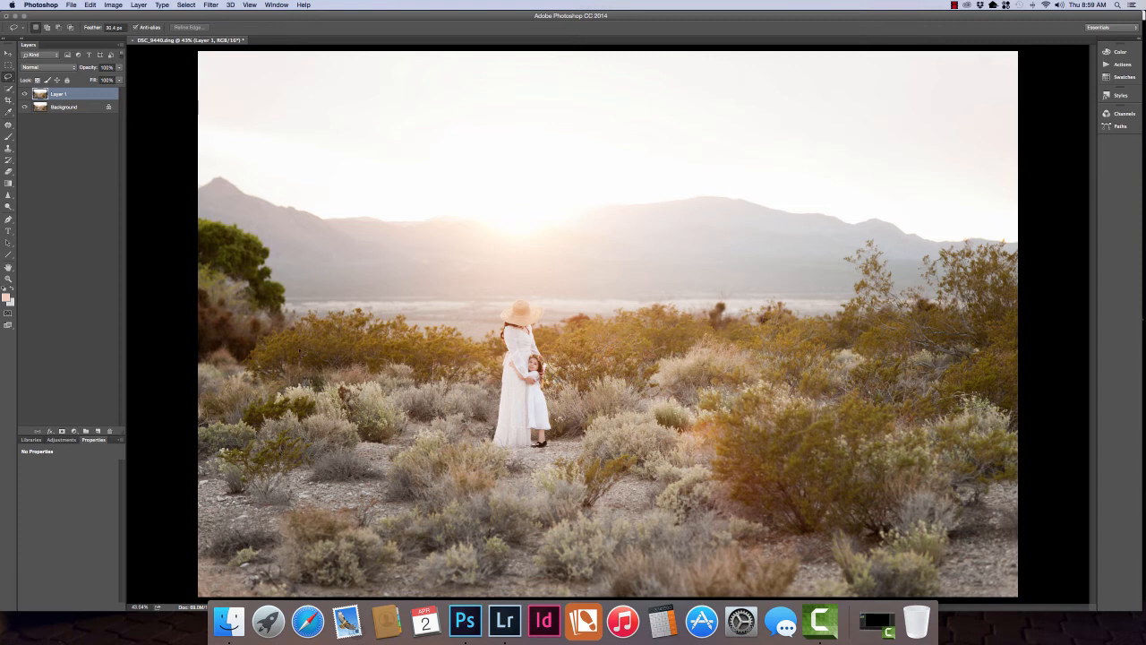
- Add a Selective Color adjustment layer and set its Yellows to Cyan -39 and Magenta +29
{"action": "left_click", "coordinate": [73, 430]}
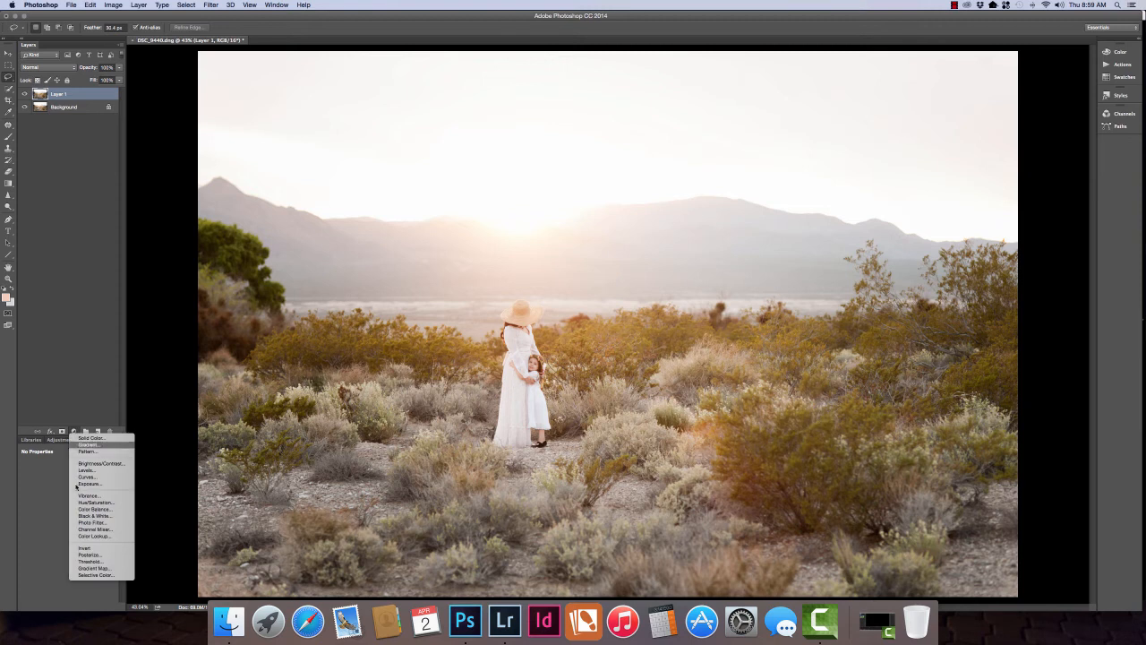
{"action": "left_click", "coordinate": [100, 574]}
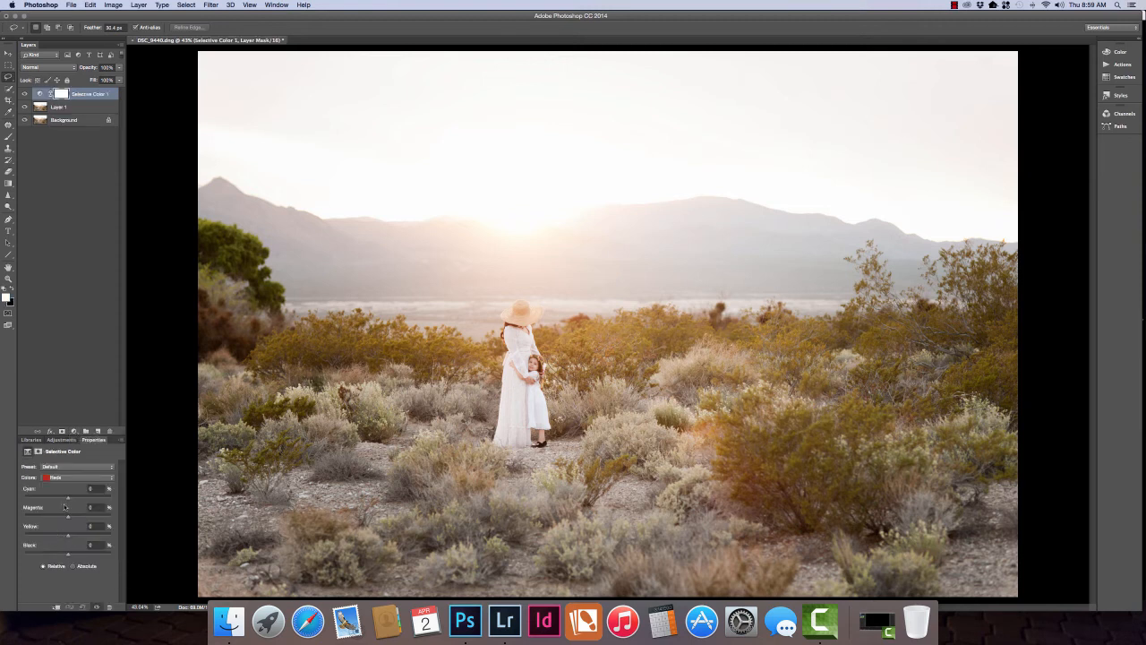
{"action": "left_click", "coordinate": [56, 478]}
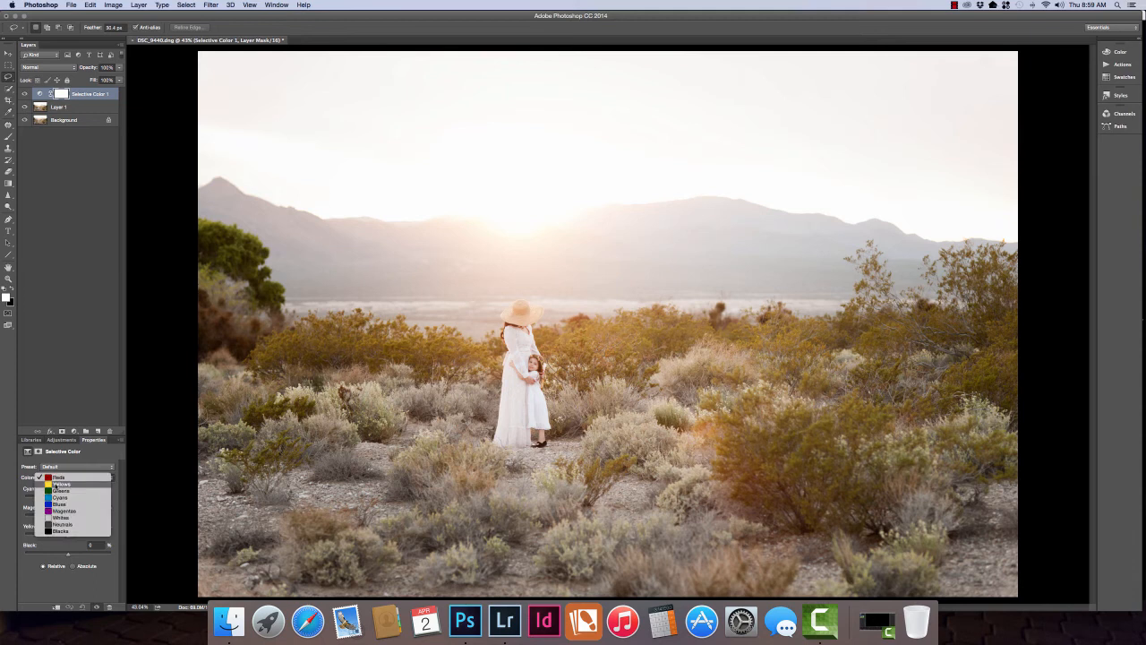
{"action": "left_click", "coordinate": [57, 485]}
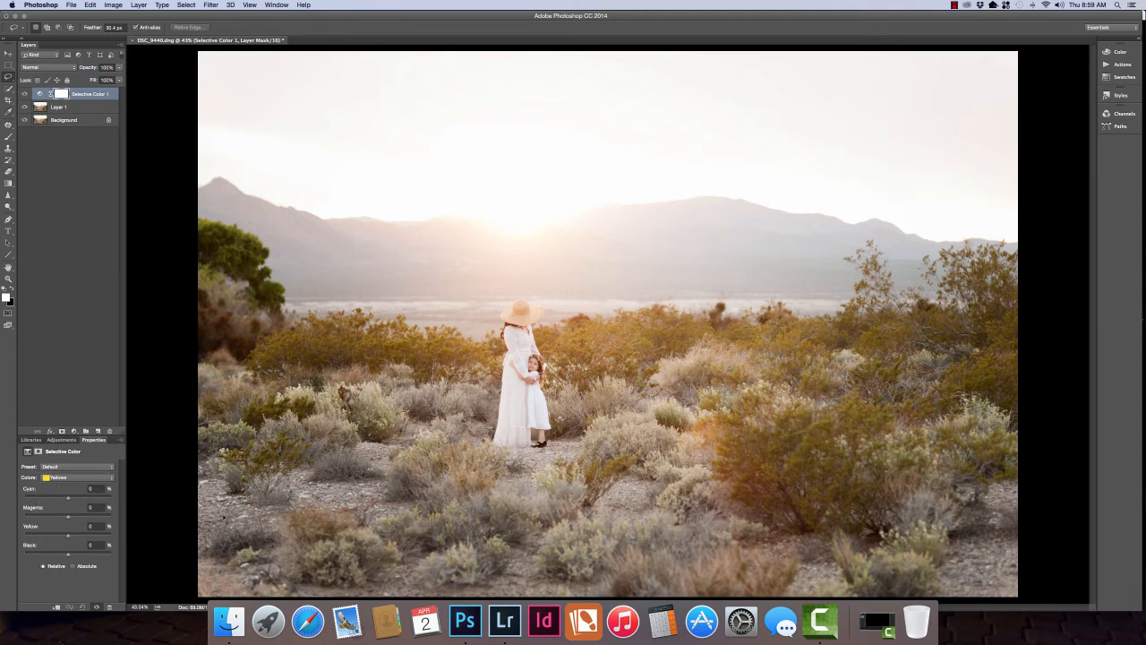
{"action": "mouse_move", "coordinate": [67, 499]}
{"action": "left_mouse_down"}
{"action": "mouse_move", "coordinate": [52, 499]}
{"action": "mouse_move", "coordinate": [80, 517]}
{"action": "left_mouse_up"}
- Paint black over the little girl on the Selective Color mask at 20% flow, then fine-tune the Yellow component of Yellows
{"action": "left_click", "coordinate": [7, 137]}
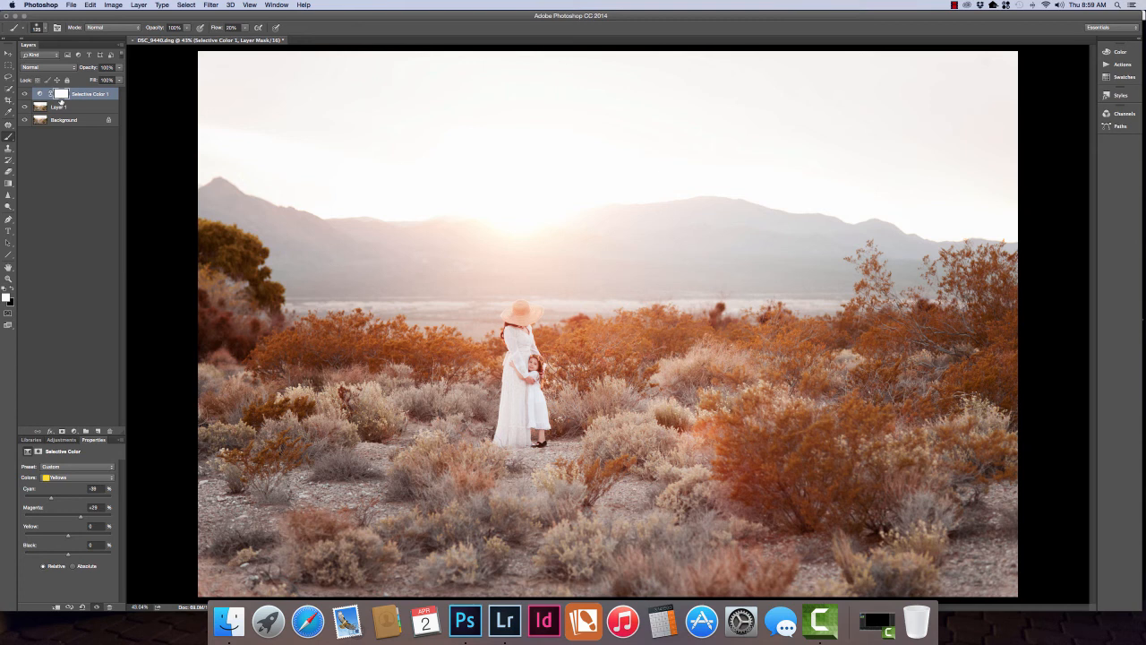
{"action": "key", "text": "x"}
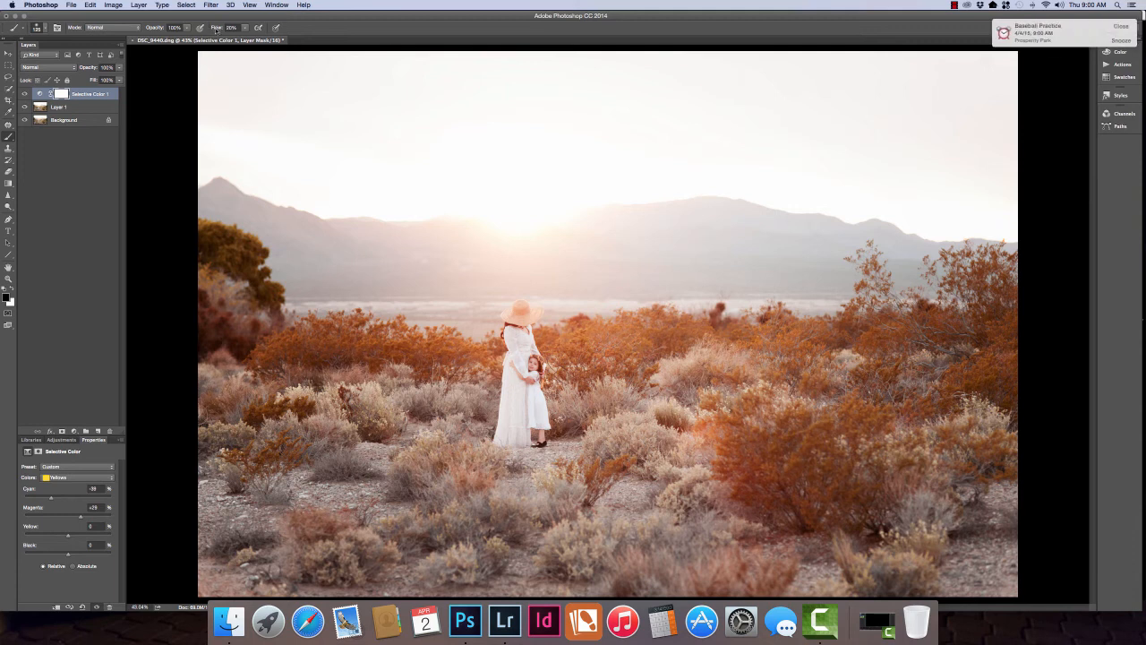
{"action": "left_click", "coordinate": [1121, 27]}
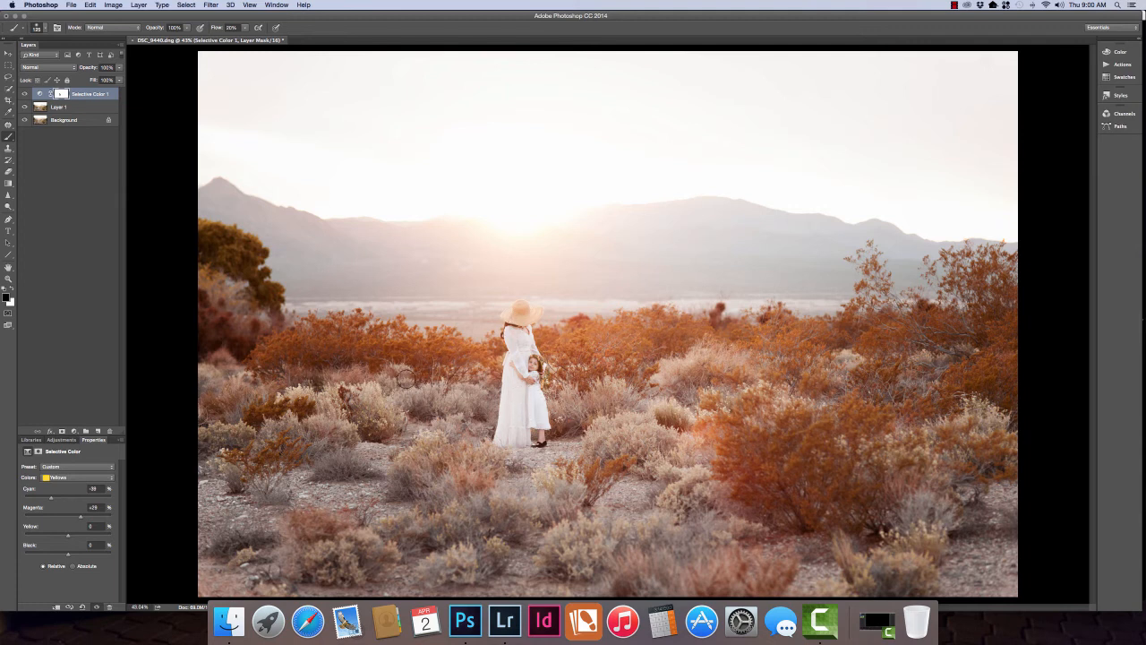
{"action": "key", "text": "x"}
{"action": "left_click_drag", "start_coordinate": [67, 536], "coordinate": [74, 538]}
- Add a Levels adjustment layer and darken its midtones to 0.92
{"action": "left_click", "coordinate": [73, 431]}
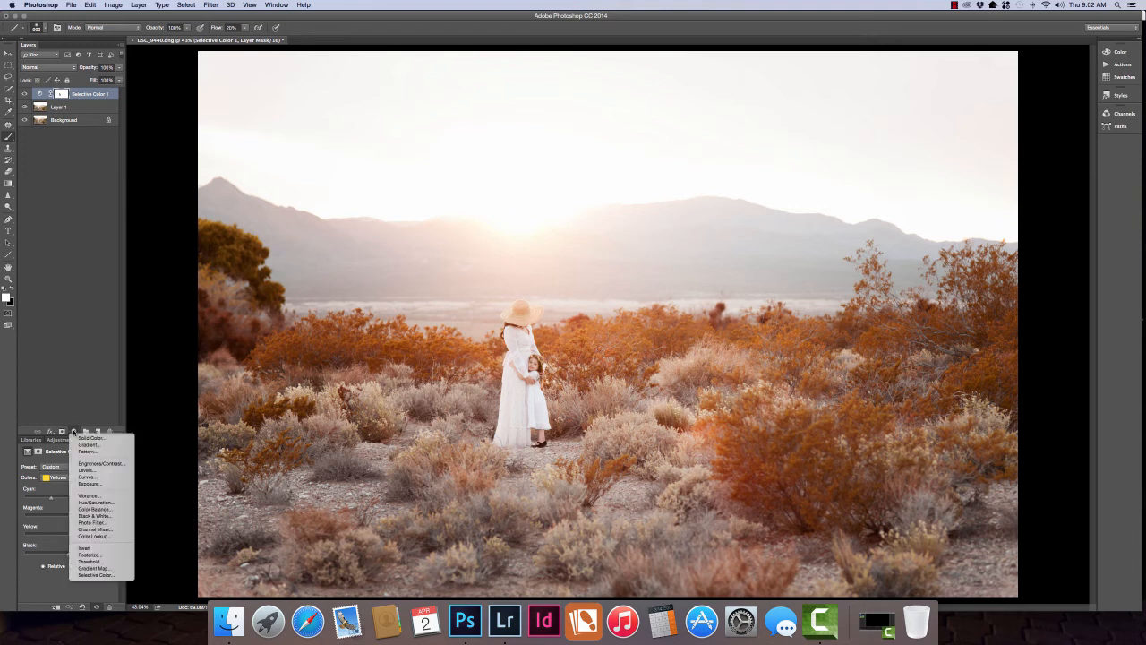
{"action": "left_click", "coordinate": [104, 471]}
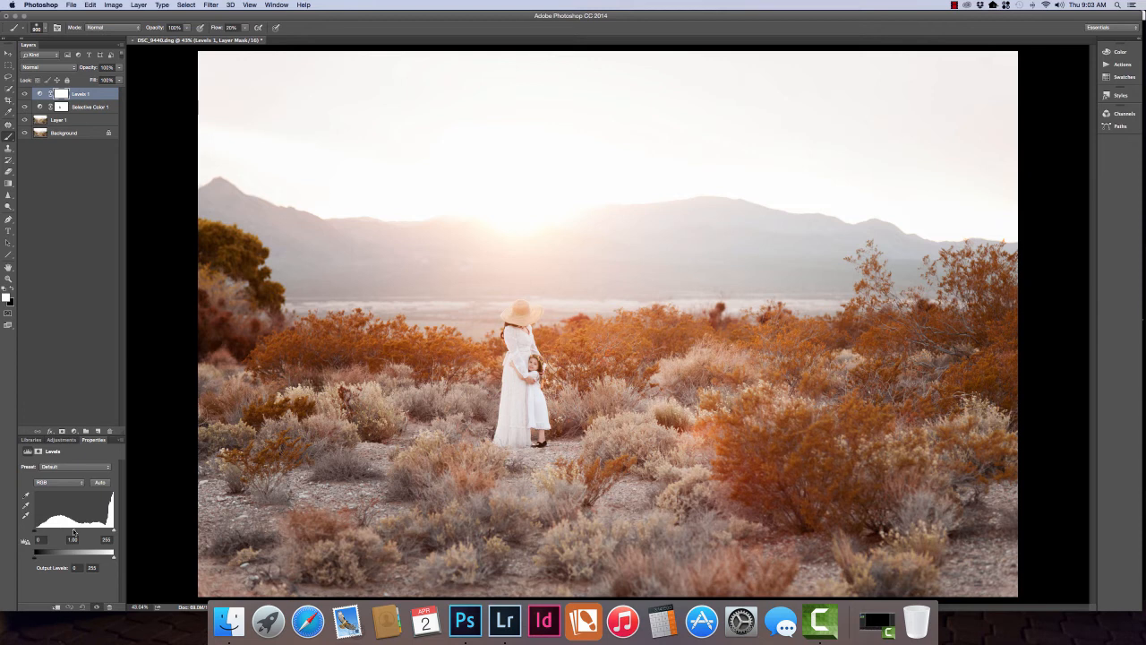
{"action": "left_click_drag", "start_coordinate": [74, 532], "coordinate": [77, 532]}
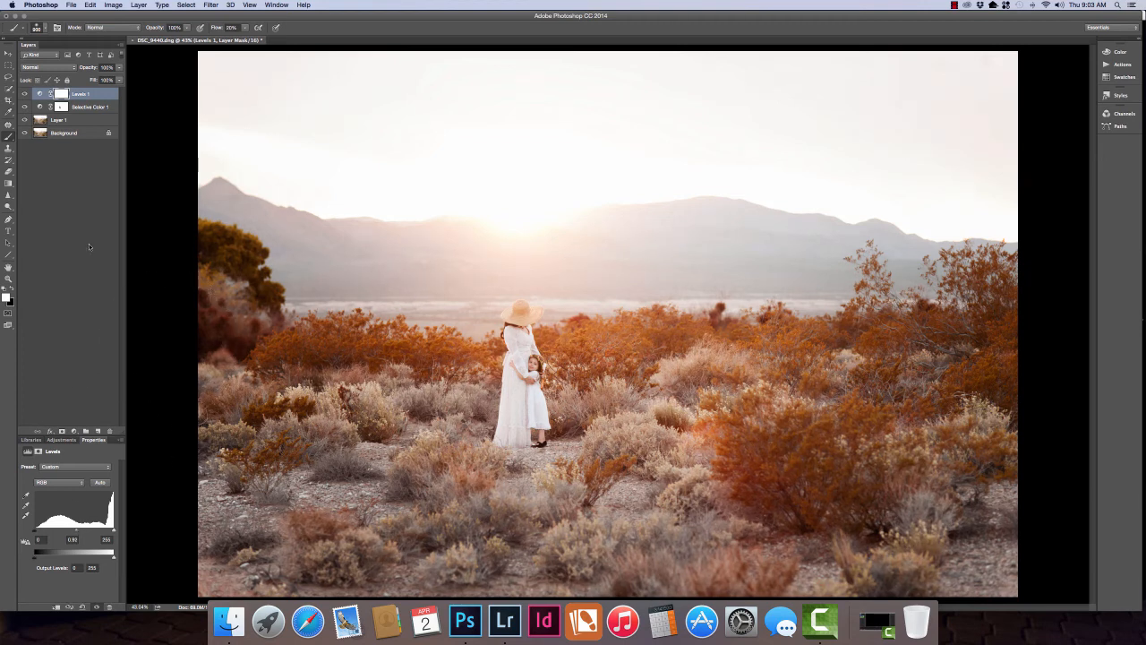
- Paint black on the Levels mask over the dark bushes at the photo's left edge
{"action": "key", "text": "x"}
{"action": "mouse_move", "coordinate": [209, 335]}
{"action": "left_mouse_down"}
{"action": "mouse_move", "coordinate": [201, 271]}
{"action": "mouse_move", "coordinate": [190, 281]}
{"action": "mouse_move", "coordinate": [221, 349]}
{"action": "mouse_move", "coordinate": [189, 273]}
{"action": "mouse_move", "coordinate": [205, 318]}
{"action": "mouse_move", "coordinate": [198, 357]}
{"action": "left_mouse_up"}
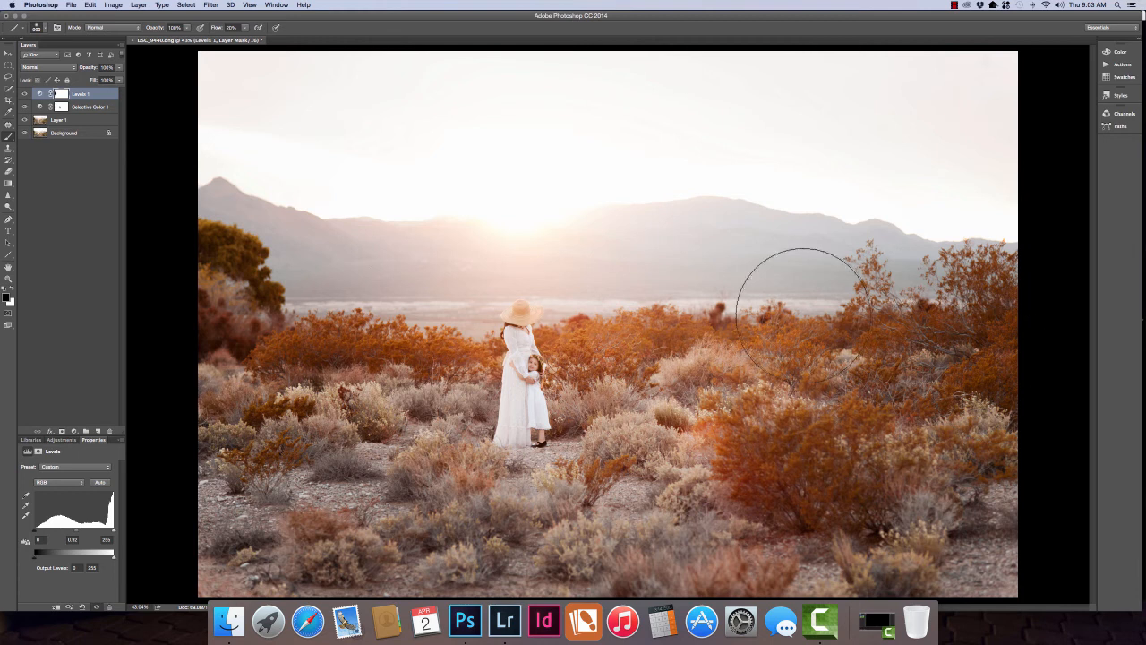
- Resize the brush and paint black over the mother and daughter on the Levels mask, then compare the Levels layer hidden and shown
{"action": "key", "text": "["}
{"action": "key", "text": "["}
{"action": "key", "text": "["}
{"action": "key", "text": "["}
{"action": "key", "text": "["}
{"action": "key", "text": "["}
{"action": "key", "text": "["}
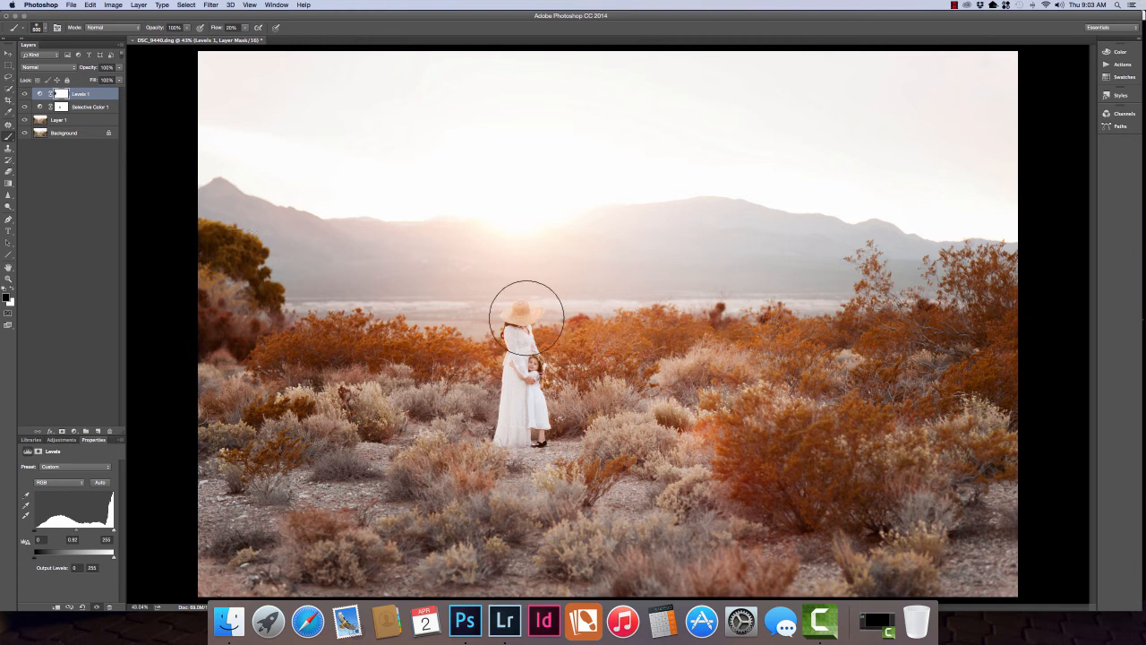
{"action": "key", "text": "["}
{"action": "key", "text": "bracketright"}
{"action": "key", "text": "bracketright"}
{"action": "key", "text": "bracketright"}
{"action": "left_click", "coordinate": [24, 93]}
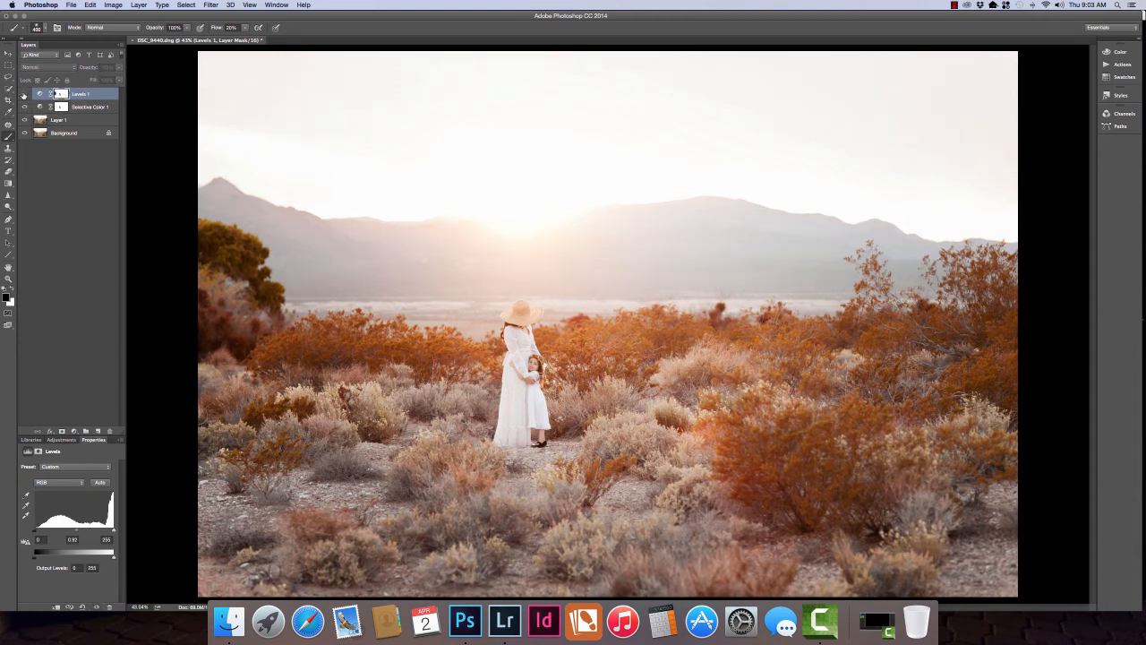
{"action": "left_click", "coordinate": [24, 94]}
{"action": "left_click", "coordinate": [24, 95]}
{"action": "left_click", "coordinate": [24, 94]}
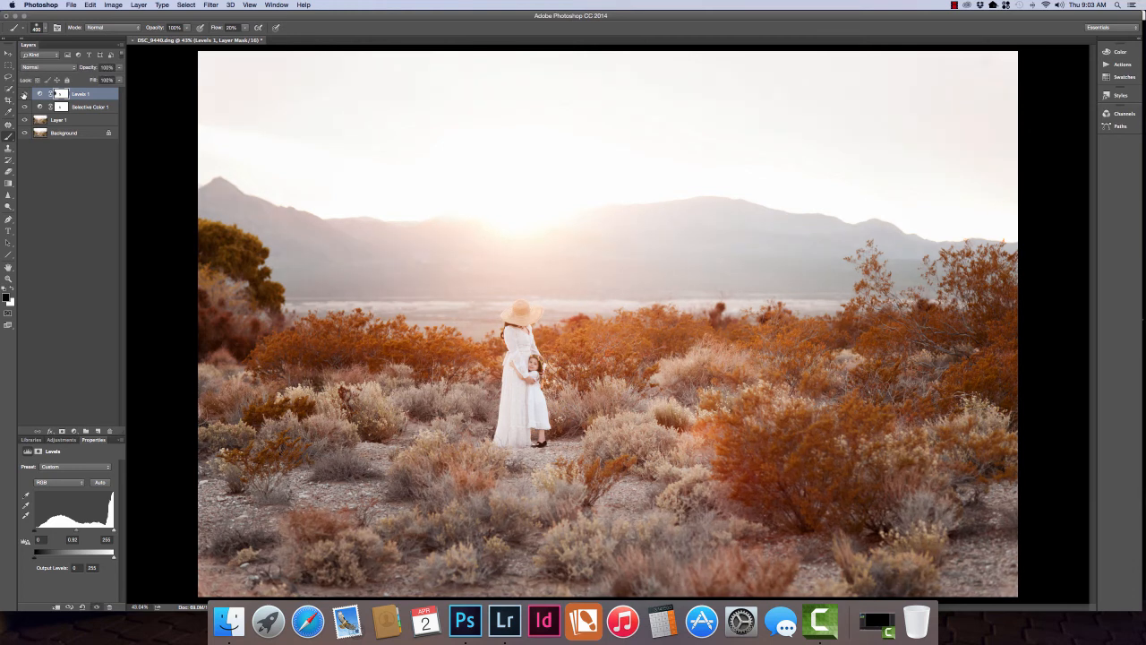
- Add a Brightness/Contrast adjustment layer with Contrast 10 and stamp all visible layers into a new layer on top
{"action": "left_click", "coordinate": [74, 431]}
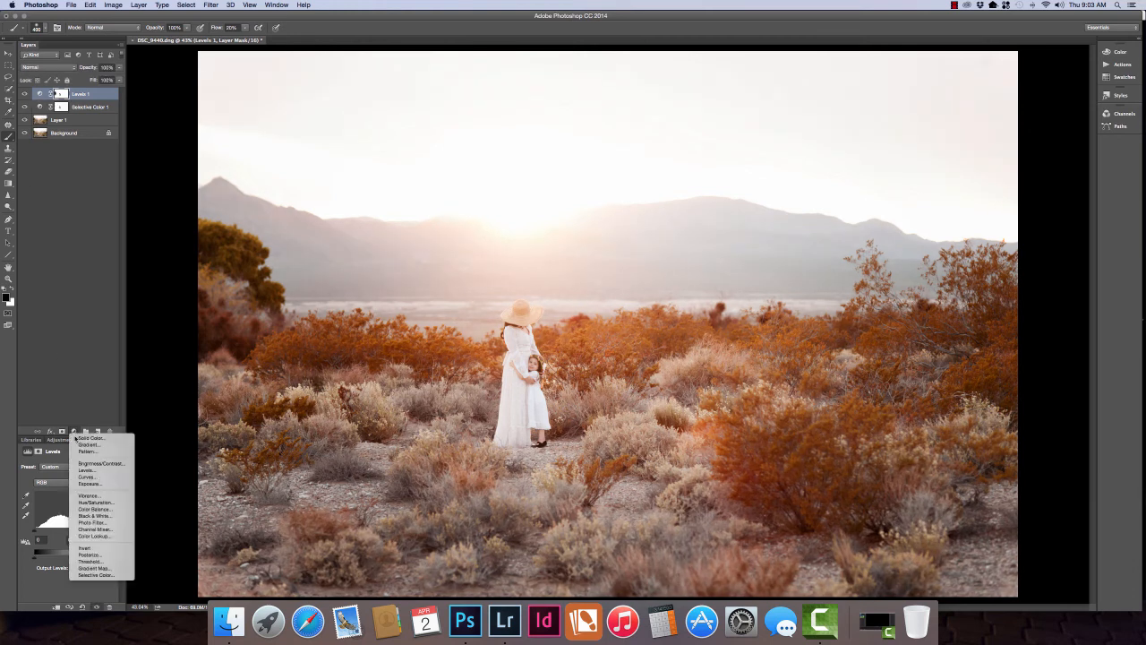
{"action": "left_click", "coordinate": [97, 463]}
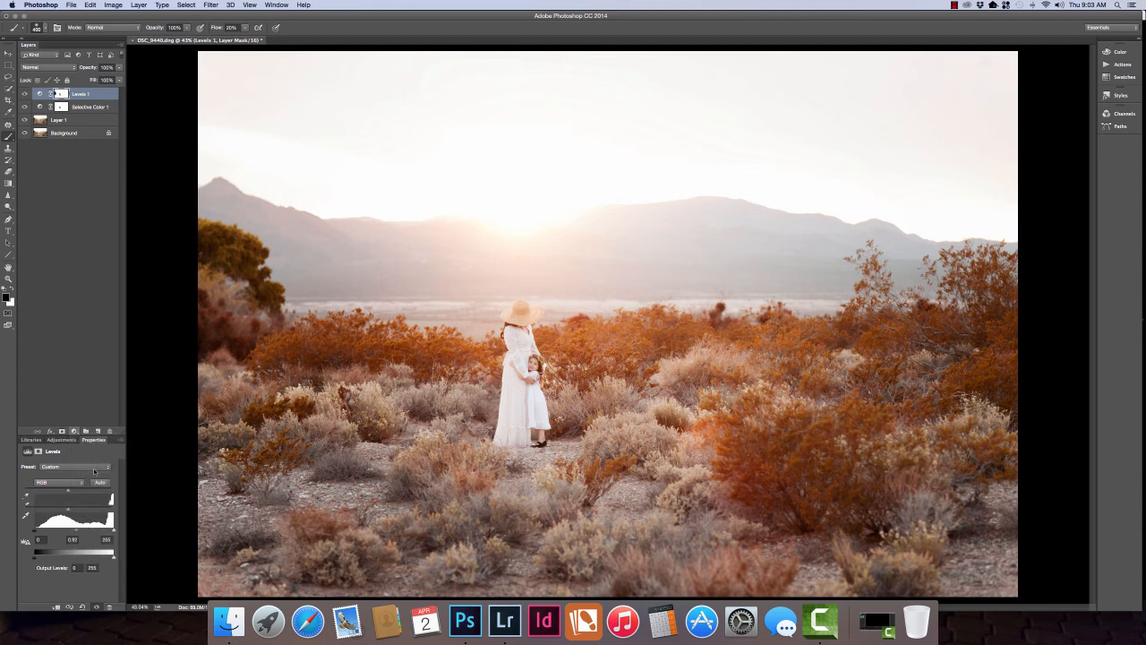
{"action": "left_click", "coordinate": [107, 500]}
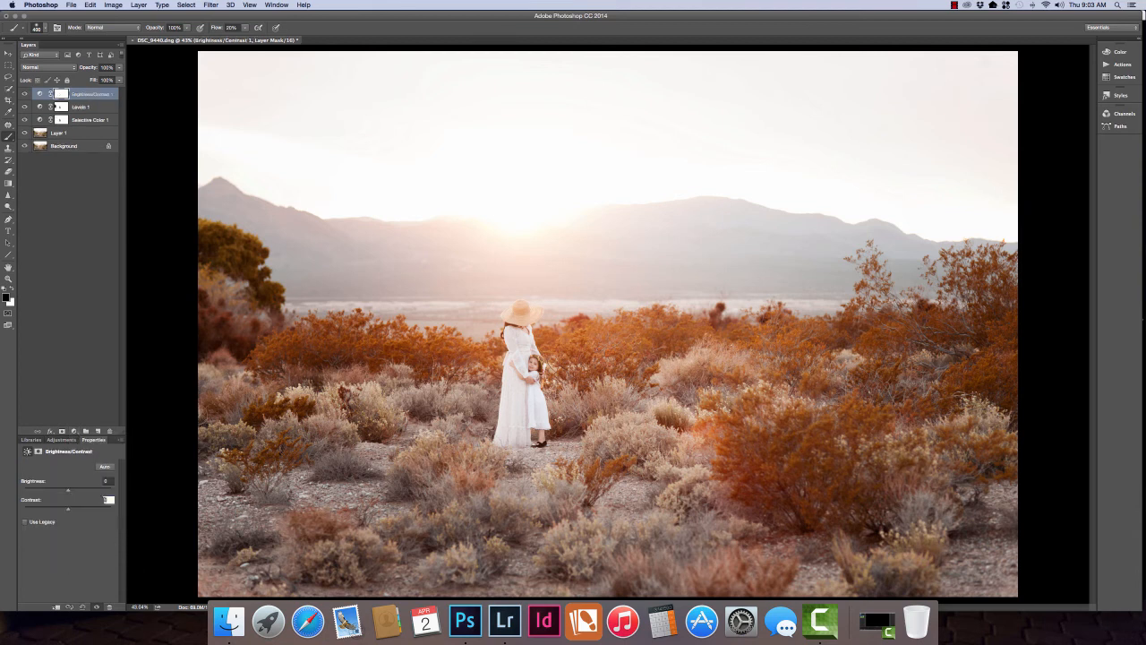
{"action": "type", "text": "14"}
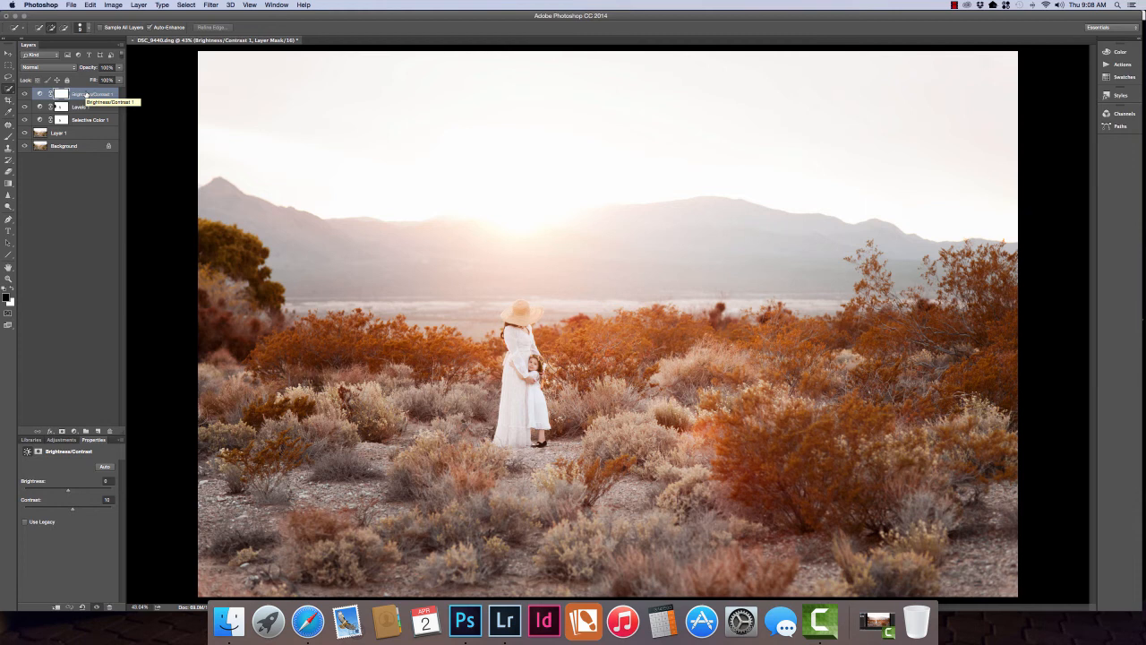
{"action": "key", "text": "super+alt+shift+e"}
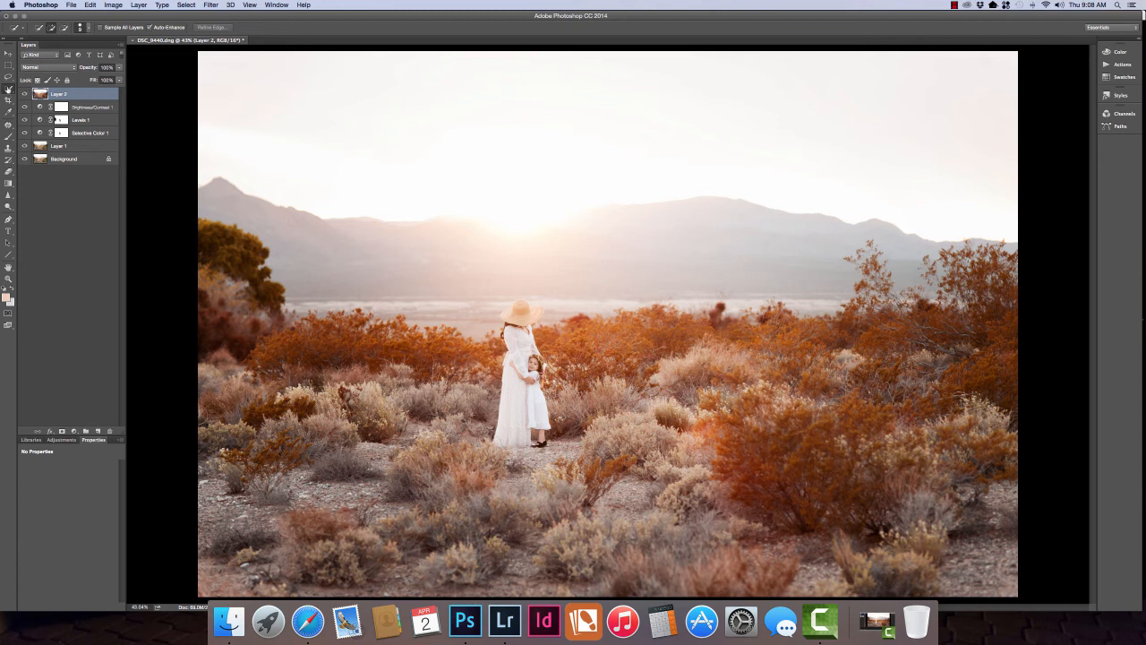
- Quick-select the sky down to the mountain ridge, subtracting the mountains from the selection, and copy it onto its own layer
{"action": "mouse_move", "coordinate": [197, 50]}
{"action": "left_mouse_down"}
{"action": "mouse_move", "coordinate": [366, 193]}
{"action": "mouse_move", "coordinate": [856, 186]}
{"action": "mouse_move", "coordinate": [618, 244]}
{"action": "left_mouse_up"}
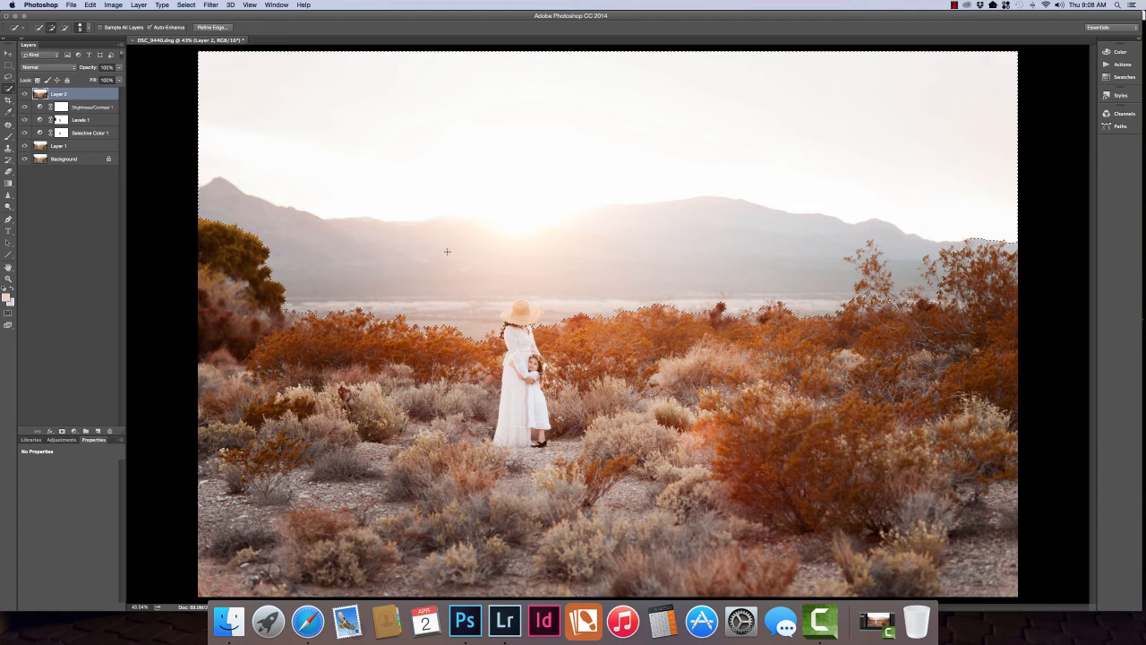
{"action": "mouse_move", "coordinate": [192, 209]}
{"action": "left_mouse_down"}
{"action": "mouse_move", "coordinate": [240, 203]}
{"action": "mouse_move", "coordinate": [465, 297]}
{"action": "mouse_move", "coordinate": [621, 304]}
{"action": "mouse_move", "coordinate": [692, 289]}
{"action": "mouse_move", "coordinate": [701, 262]}
{"action": "mouse_move", "coordinate": [824, 251]}
{"action": "left_mouse_up"}
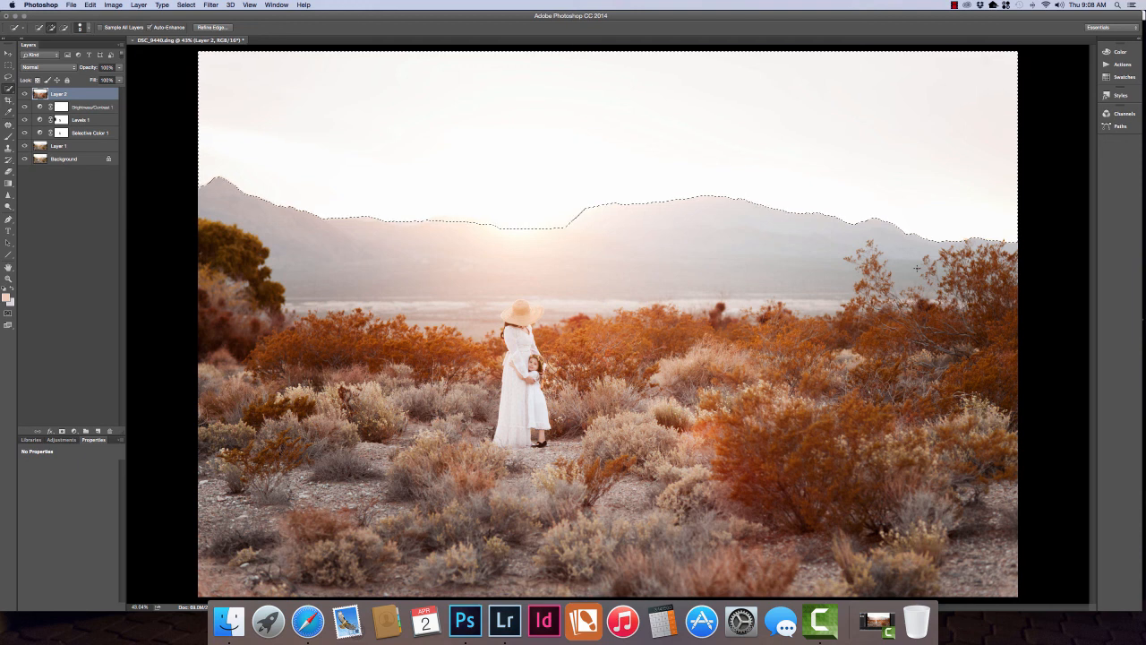
{"action": "key", "text": "super+j"}
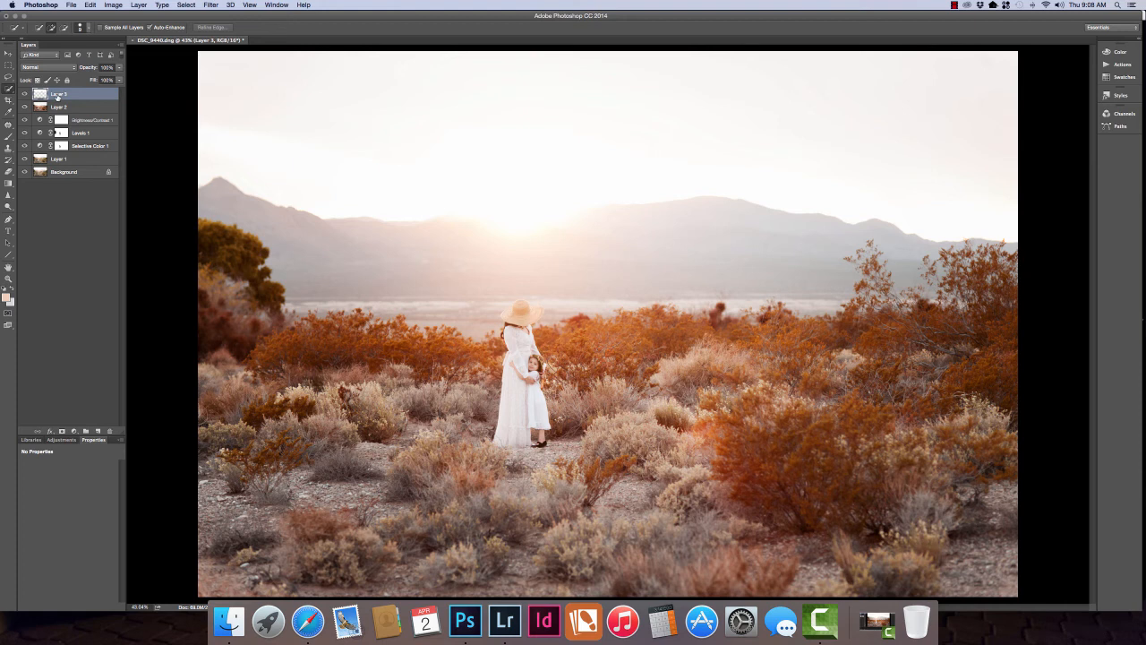
- Place OrangeCreamsicleClean.jpg as an embedded image from the Midsummers Dream Collection folder inside Desktop > Photography Files > Textures
{"action": "left_click", "coordinate": [70, 6]}
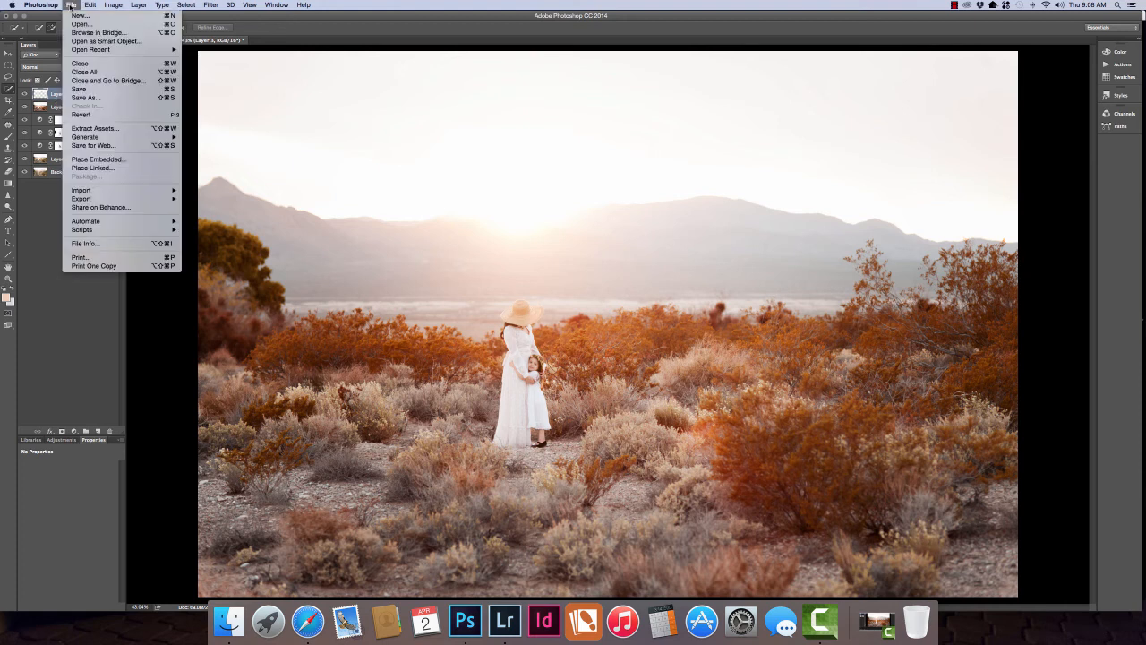
{"action": "left_click", "coordinate": [100, 164]}
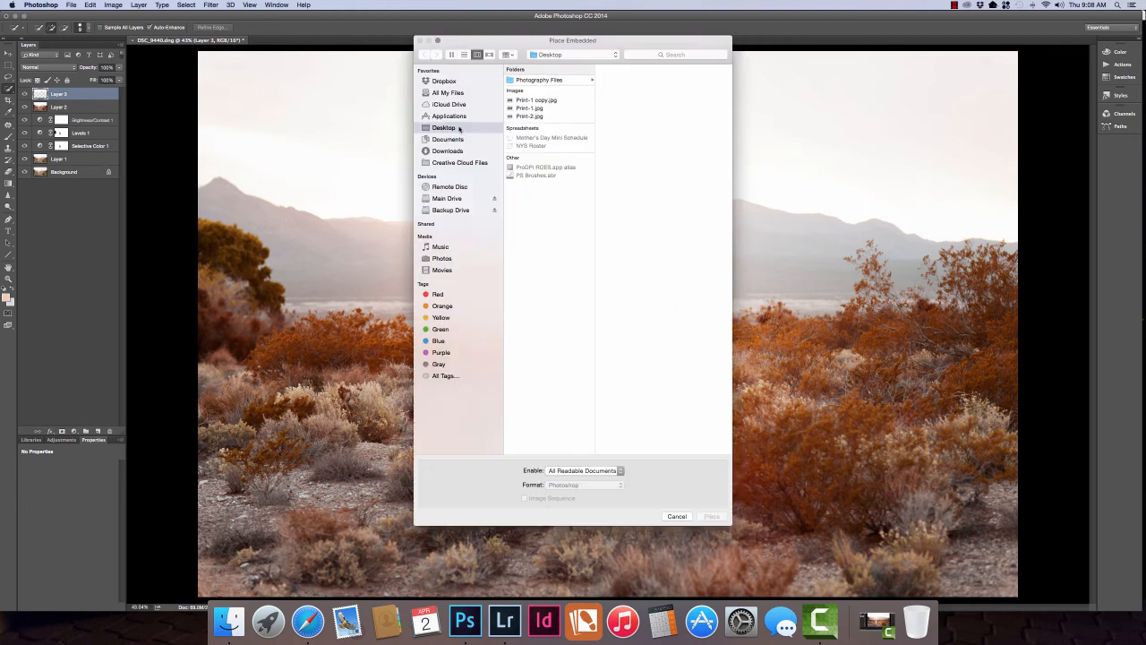
{"action": "left_click", "coordinate": [539, 80]}
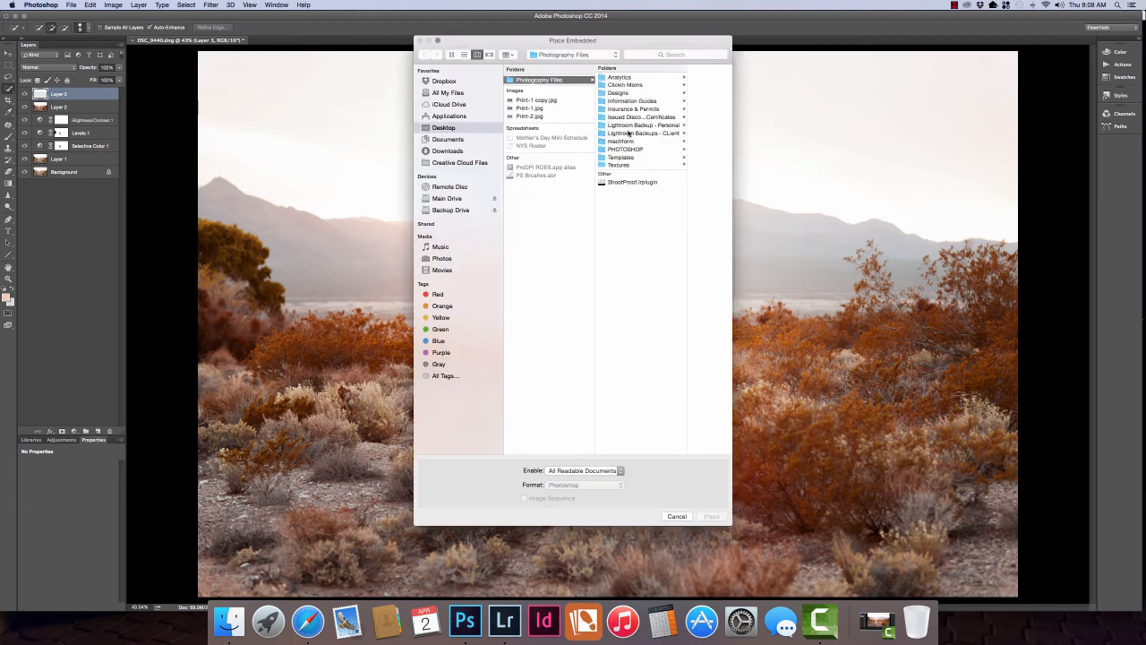
{"action": "left_click", "coordinate": [624, 165]}
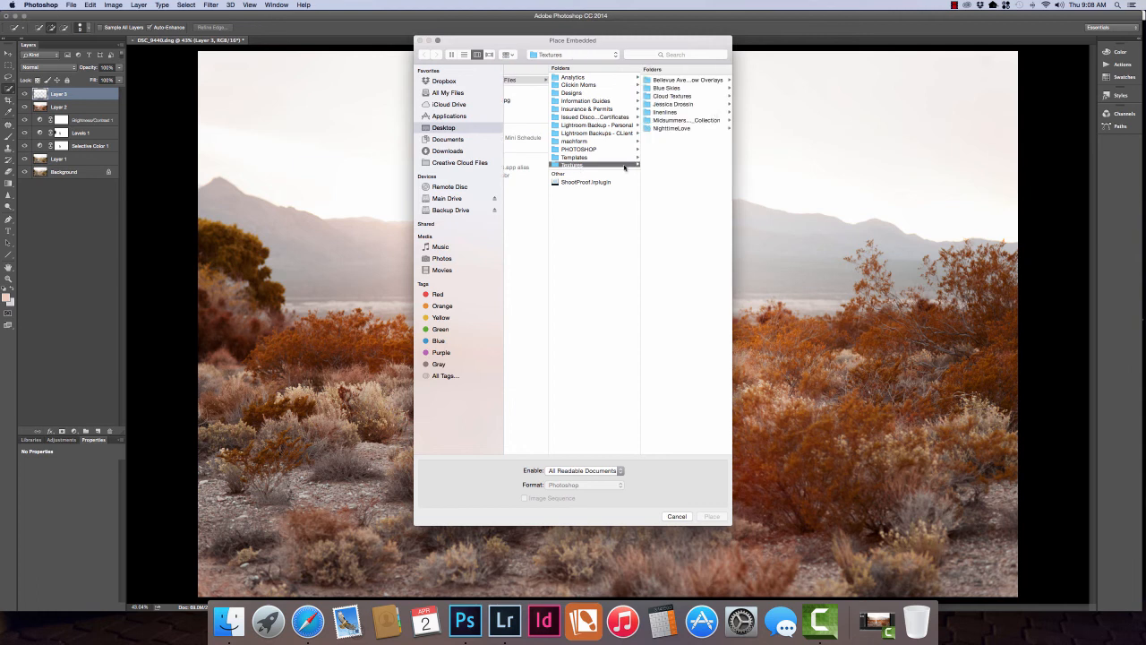
{"action": "left_click", "coordinate": [686, 120]}
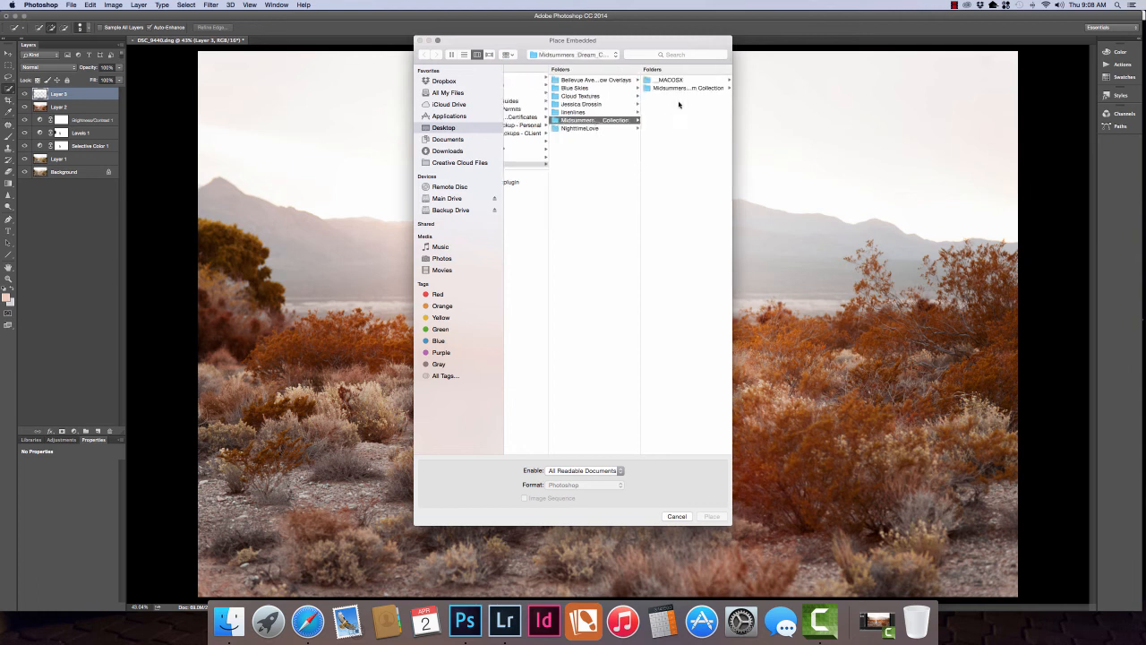
{"action": "left_click", "coordinate": [679, 89]}
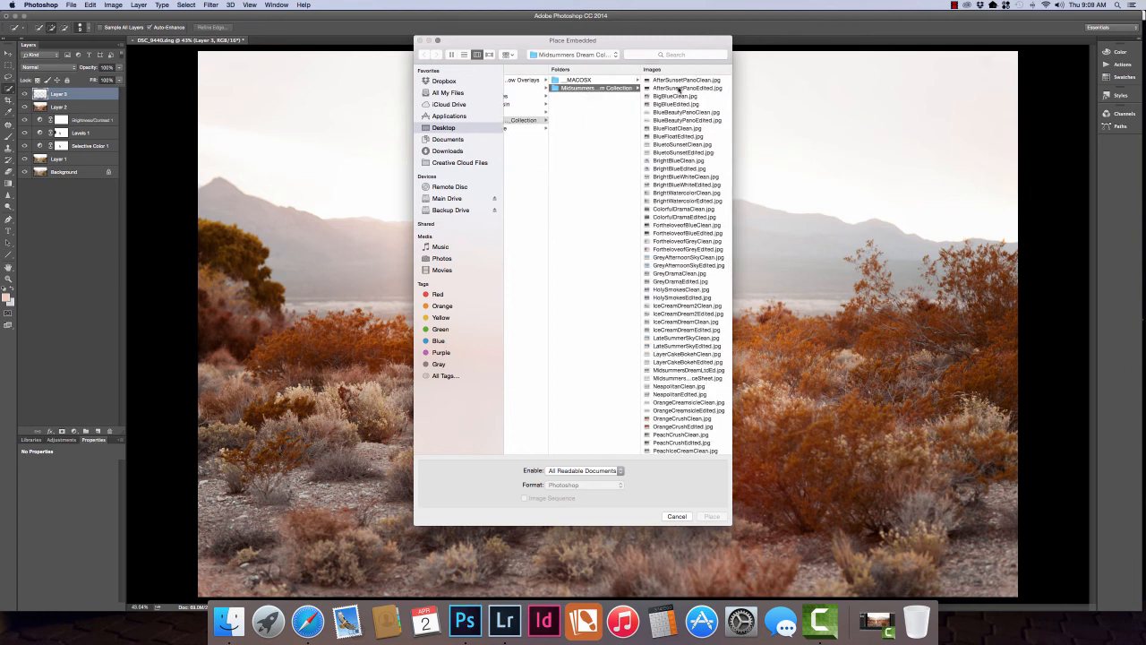
{"action": "scroll", "coordinate": [685, 289], "scroll_direction": "down", "scroll_amount": 1}
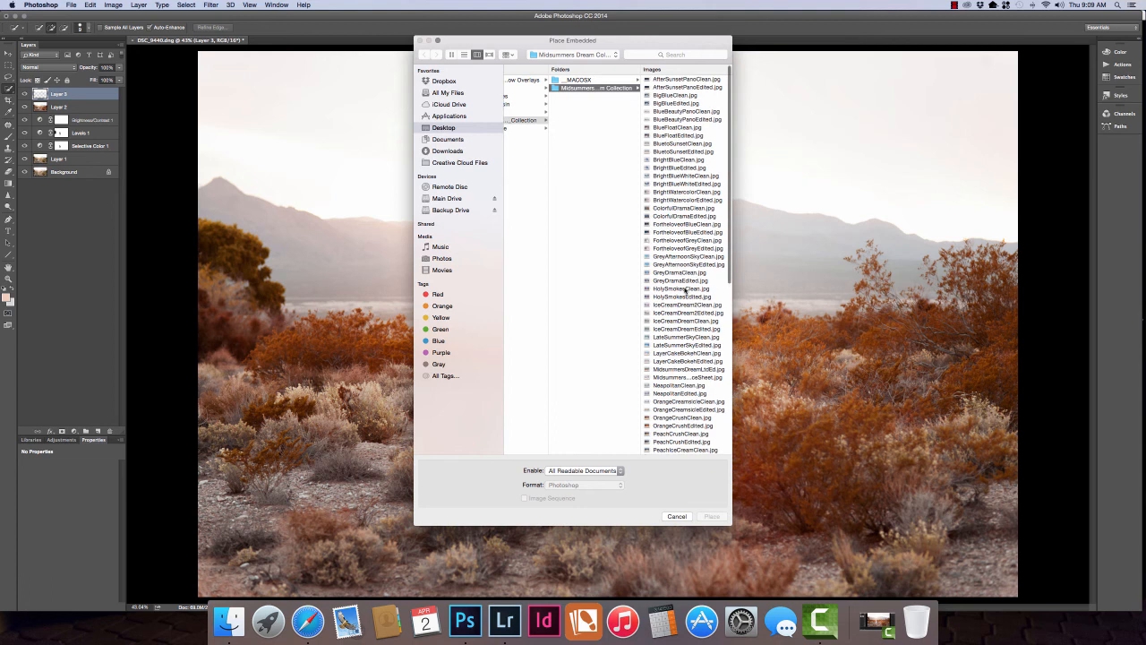
{"action": "scroll", "coordinate": [685, 289], "scroll_direction": "down", "scroll_amount": 3}
{"action": "left_click", "coordinate": [666, 375]}
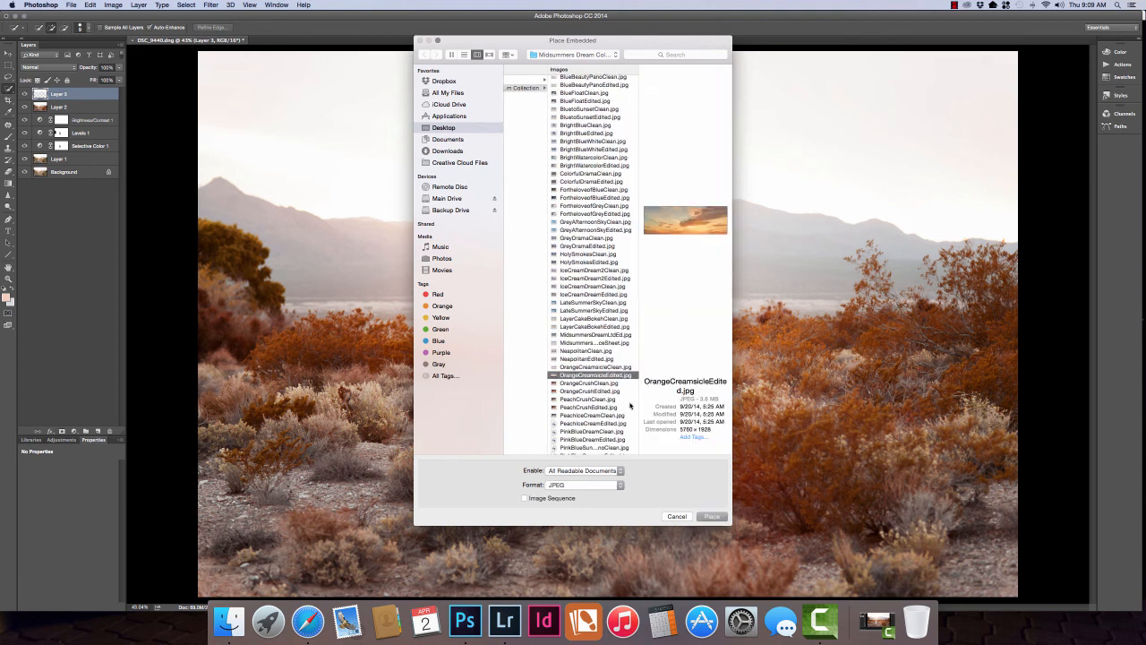
{"action": "left_click", "coordinate": [595, 367]}
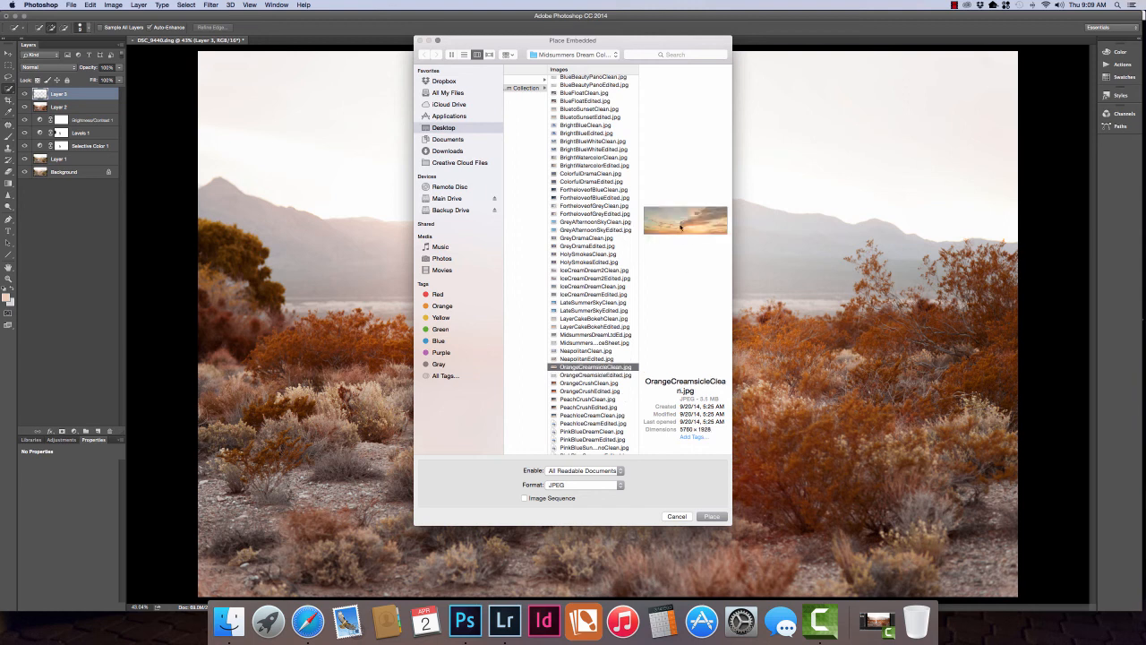
{"action": "left_click", "coordinate": [712, 517]}
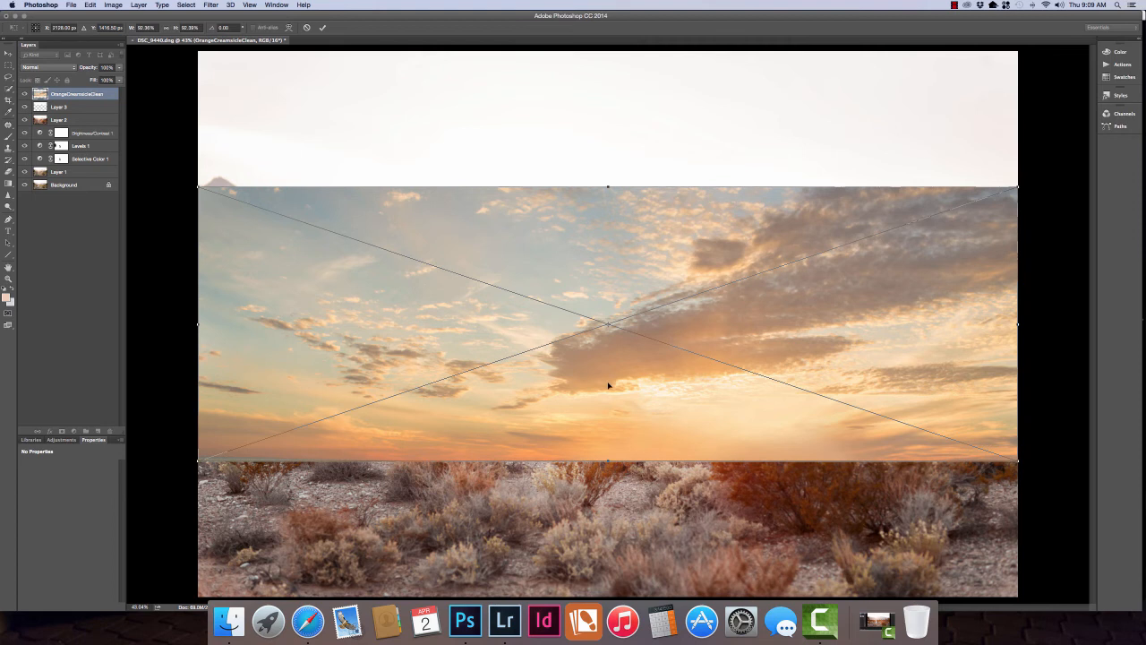
- Flip the placed sunset sky horizontally, align it across the photo's full width above the desert, and commit the placement
{"action": "left_click_drag", "start_coordinate": [680, 414], "coordinate": [694, 226]}
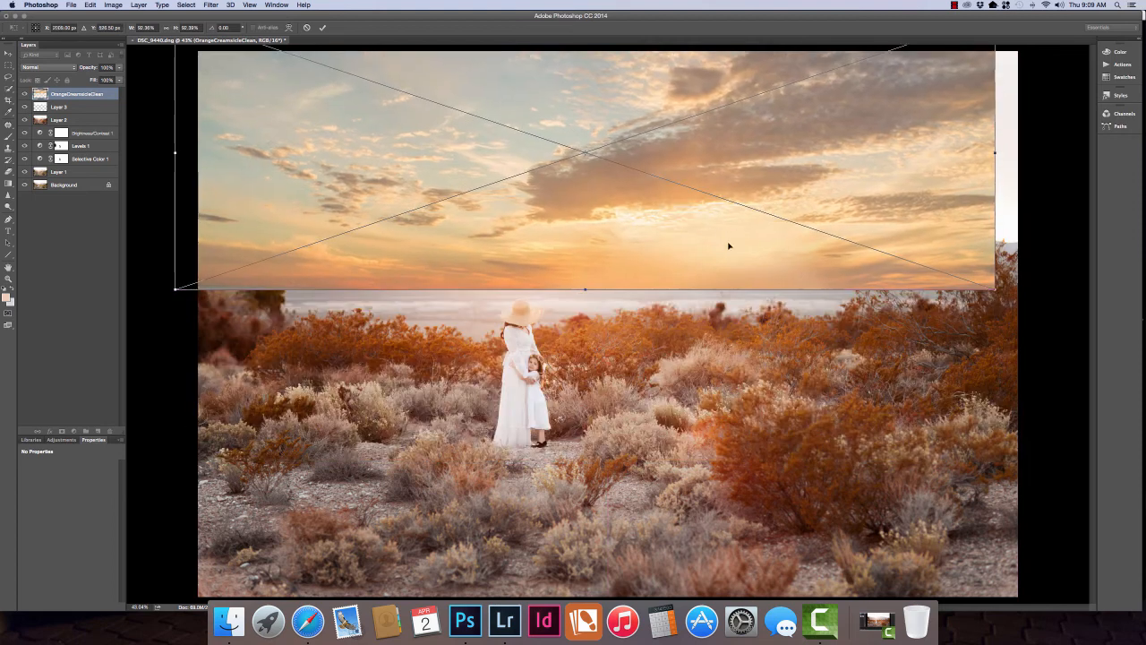
{"action": "right_click", "coordinate": [681, 238]}
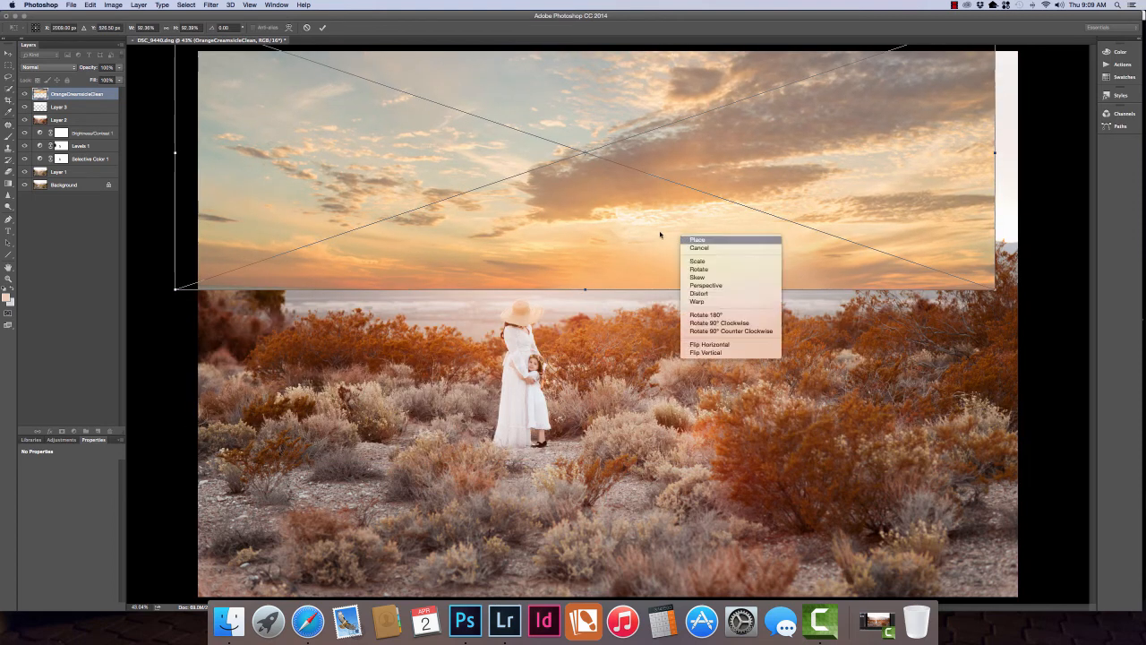
{"action": "left_click", "coordinate": [712, 344]}
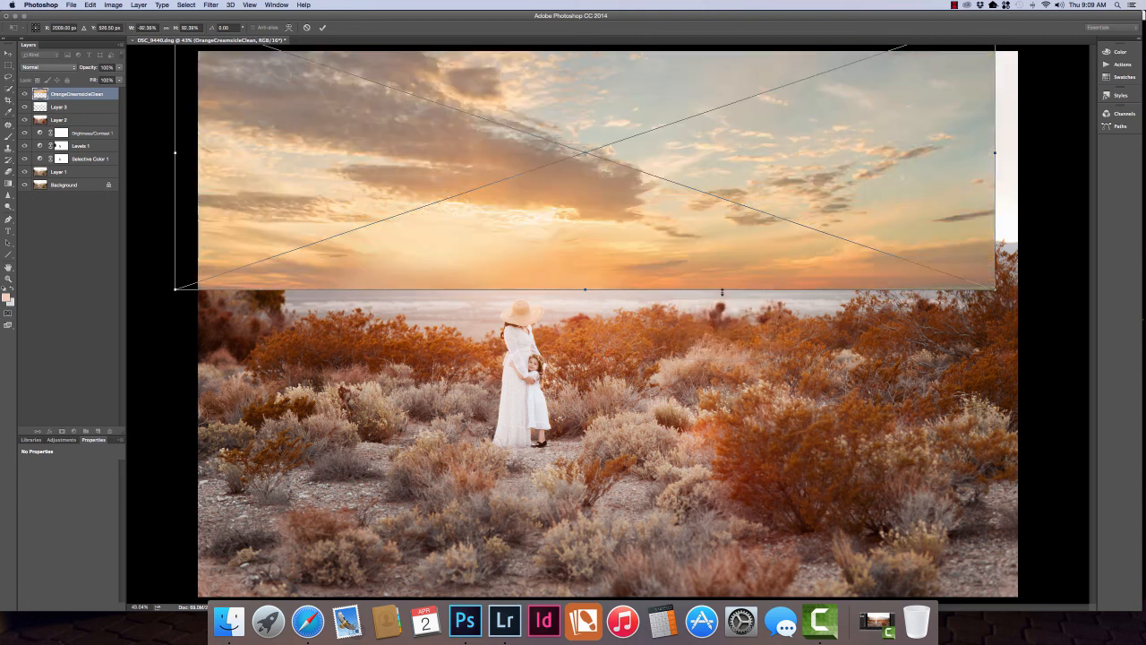
{"action": "left_click_drag", "start_coordinate": [596, 250], "coordinate": [583, 158]}
{"action": "left_click_drag", "start_coordinate": [503, 155], "coordinate": [542, 210]}
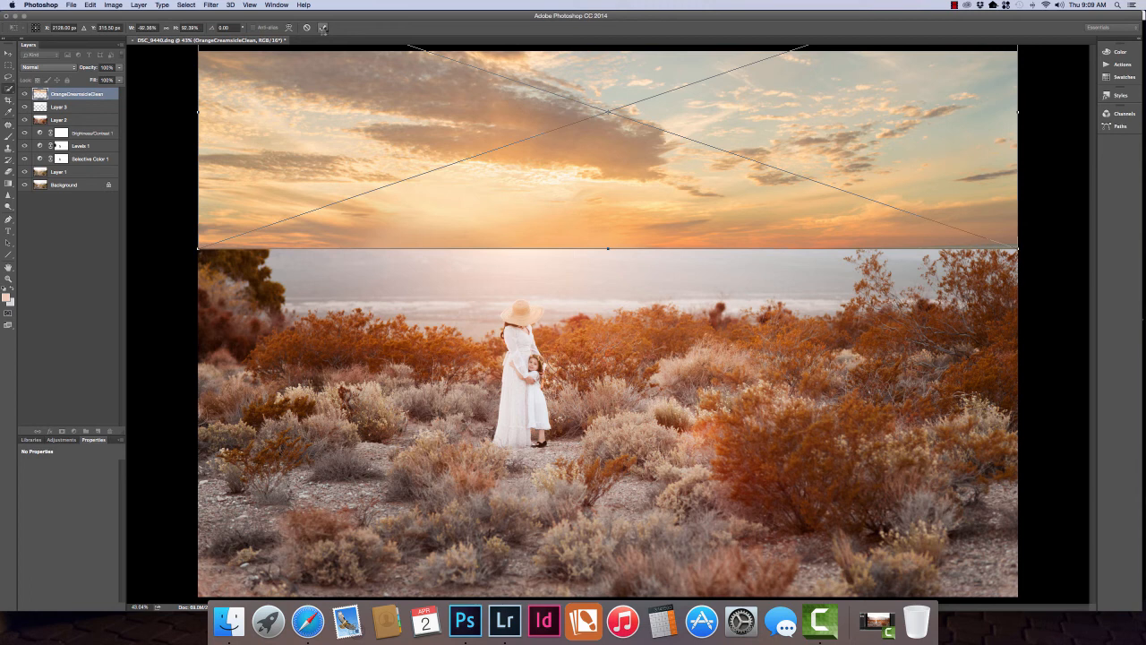
{"action": "left_click", "coordinate": [323, 27]}
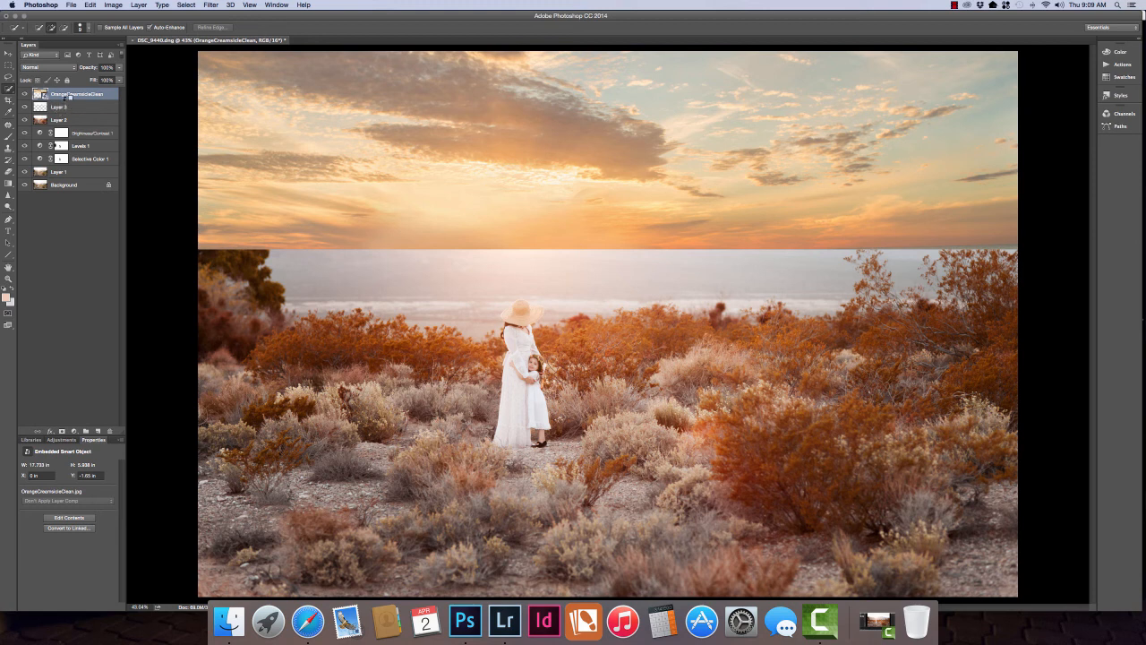
- Clip the sunset sky to the copied sky layer beneath it and lower its opacity
{"action": "mouse_move", "coordinate": [60, 106]}
{"action": "left_mouse_down"}
{"action": "mouse_move", "coordinate": [61, 95]}
{"action": "mouse_move", "coordinate": [58, 106]}
{"action": "left_mouse_up"}
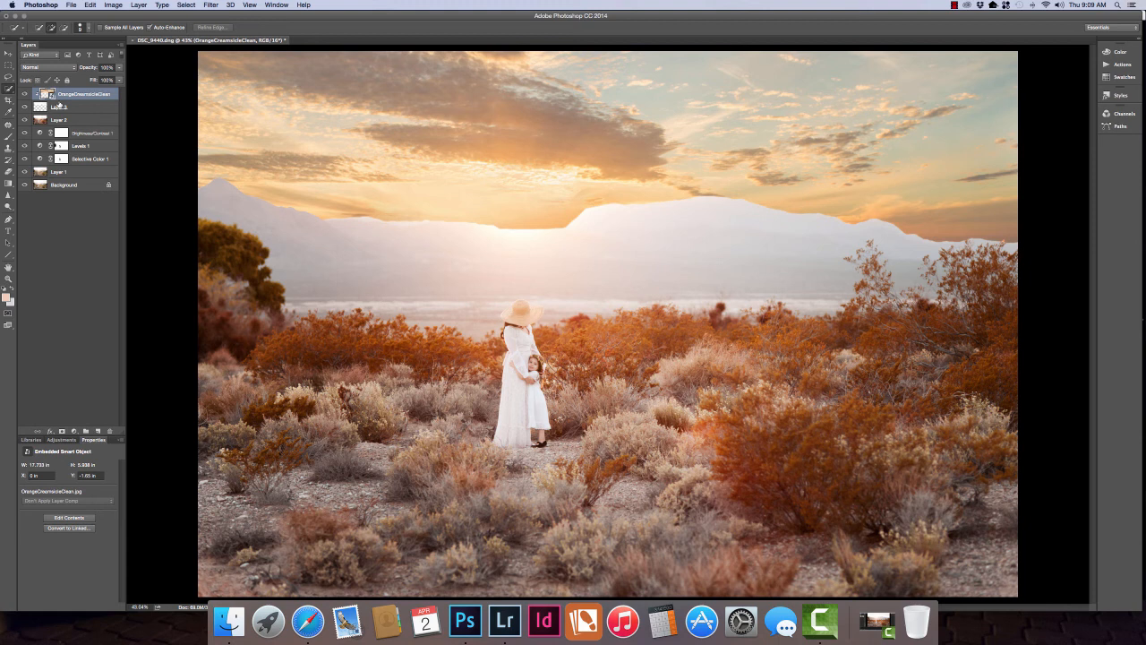
{"action": "left_click", "coordinate": [118, 79]}
{"action": "left_click_drag", "start_coordinate": [118, 78], "coordinate": [100, 79]}
- Rasterize the sunset sky layer and erase it along the mountain ridge and around the sun, enlarging the eraser to fade the lower clouds
{"action": "left_click", "coordinate": [8, 171]}
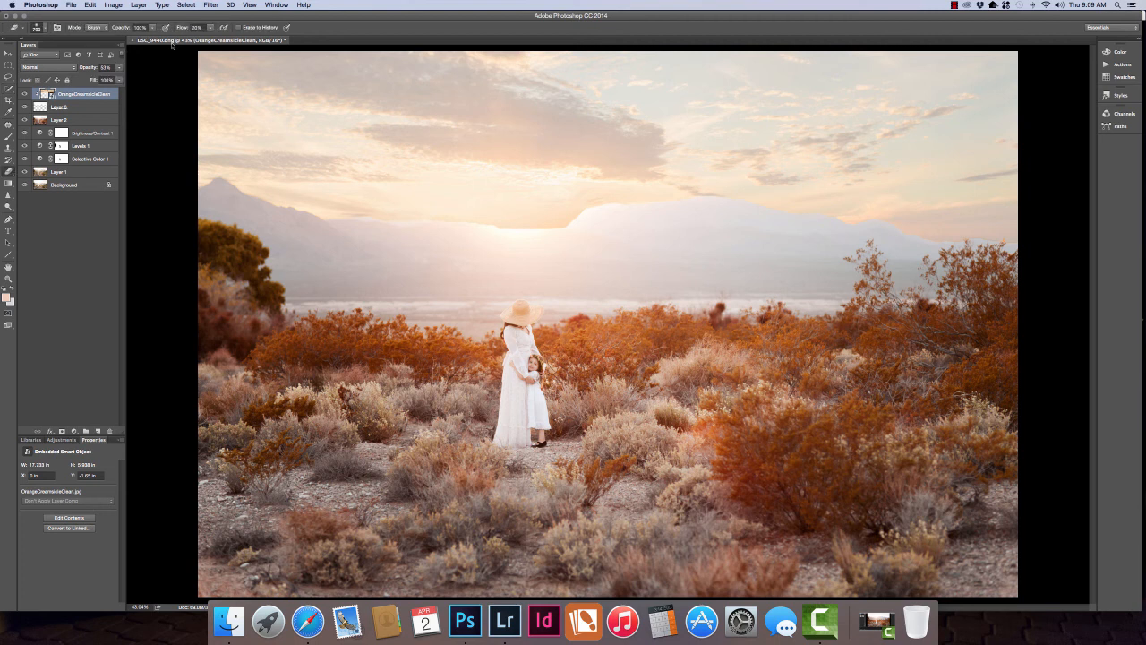
{"action": "left_click", "coordinate": [440, 160]}
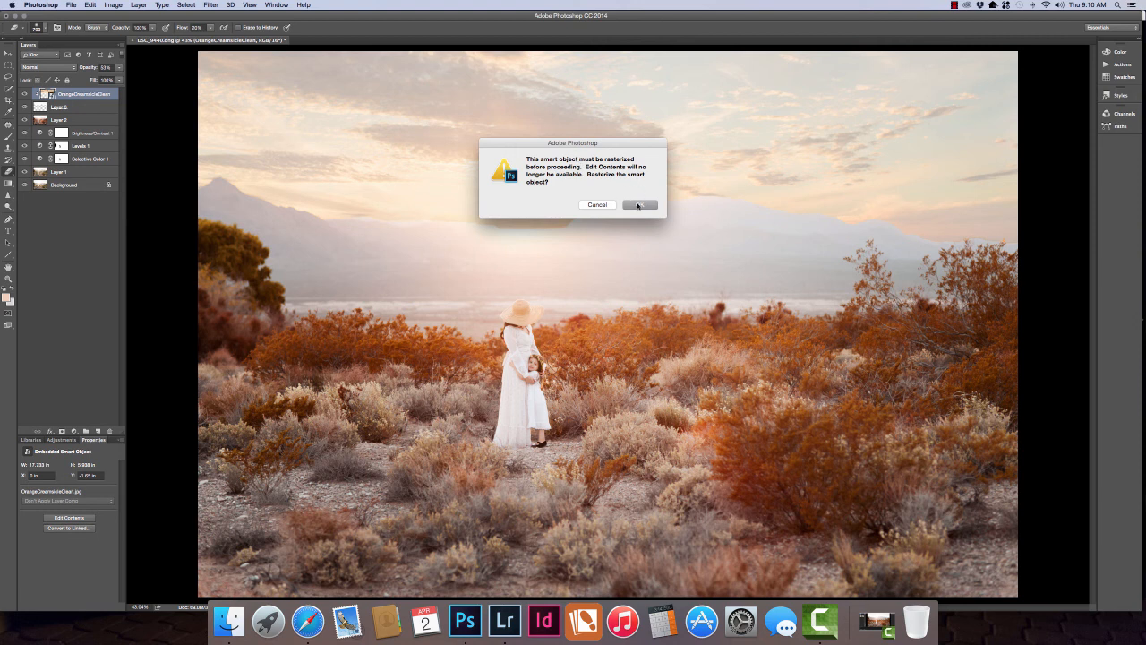
{"action": "left_click", "coordinate": [639, 205]}
{"action": "mouse_move", "coordinate": [637, 203]}
{"action": "left_mouse_down"}
{"action": "mouse_move", "coordinate": [558, 220]}
{"action": "mouse_move", "coordinate": [260, 210]}
{"action": "mouse_move", "coordinate": [278, 189]}
{"action": "mouse_move", "coordinate": [185, 179]}
{"action": "left_mouse_up"}
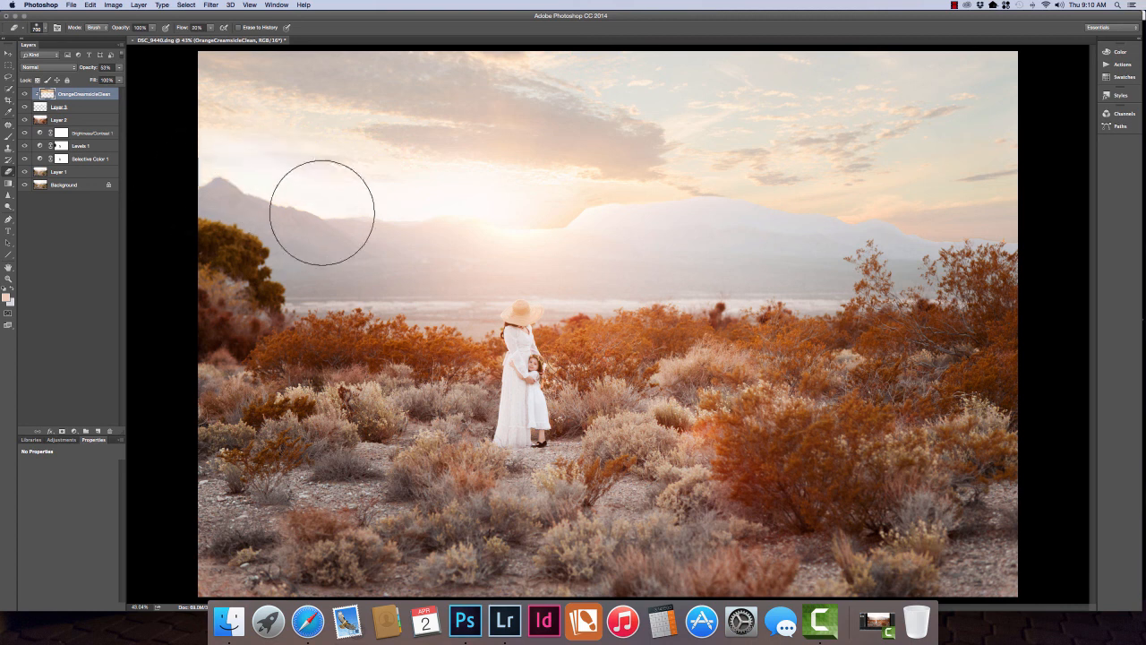
{"action": "left_click_drag", "start_coordinate": [509, 221], "coordinate": [1052, 197]}
{"action": "key", "text": "bracketright"}
{"action": "key", "text": "bracketright"}
{"action": "key", "text": "bracketright"}
{"action": "key", "text": "bracketright"}
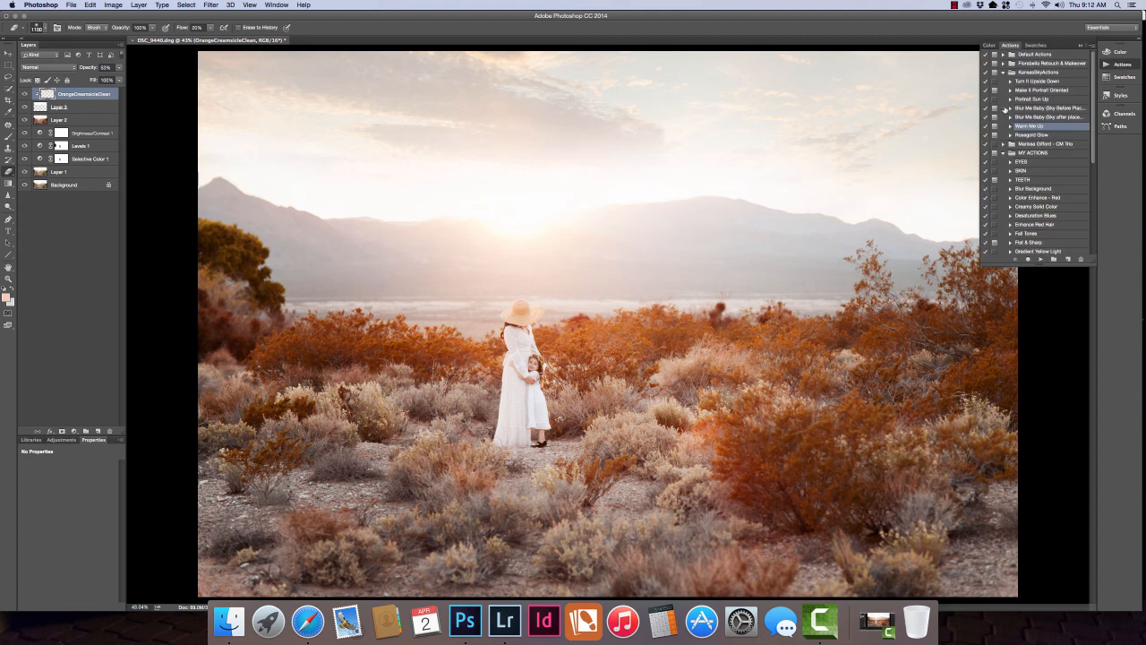
{"action": "left_click", "coordinate": [1119, 64]}
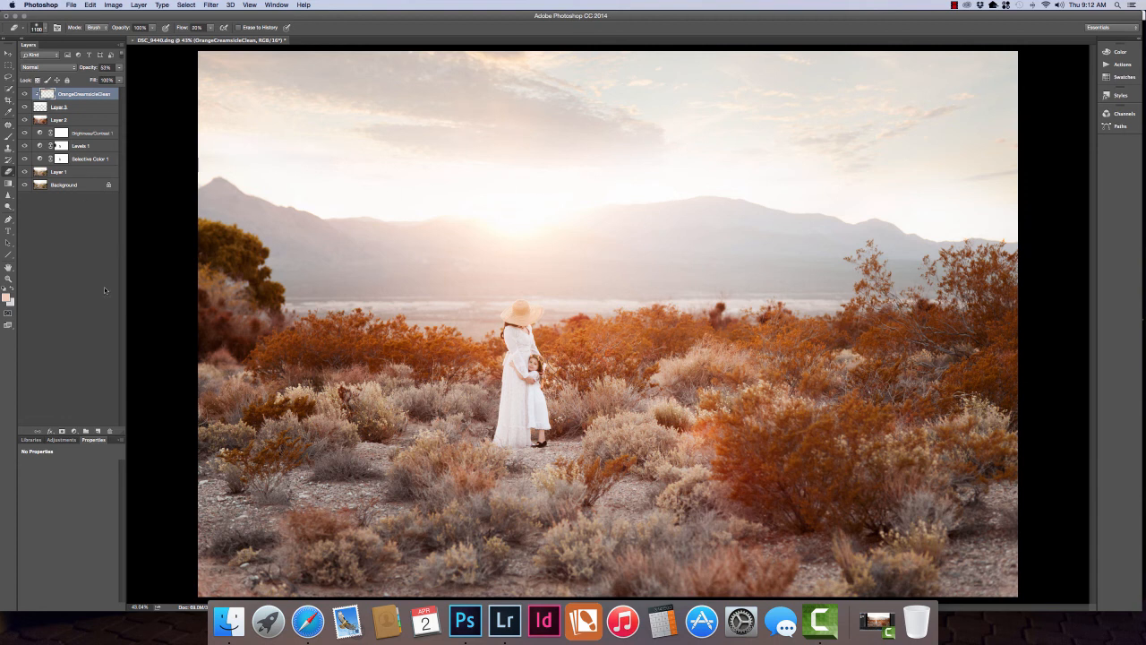
- Add a linear Gradient Fill layer above the sunset sky with its angle flipped to -90° so the color fades down from the sky
{"action": "left_click", "coordinate": [73, 430]}
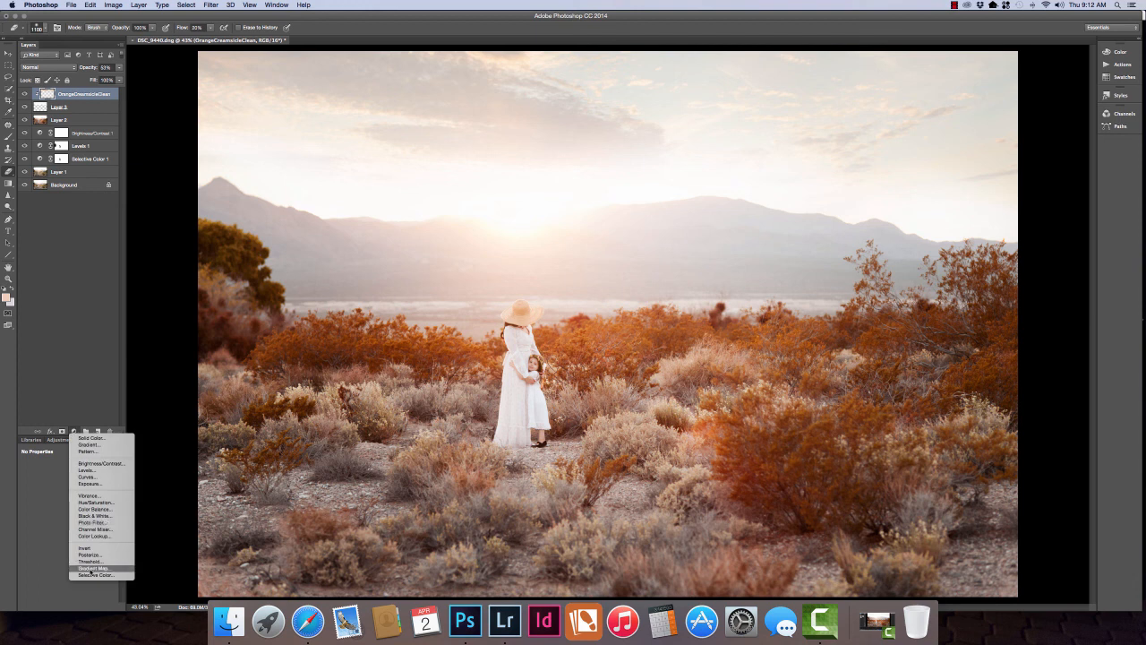
{"action": "left_click", "coordinate": [88, 445]}
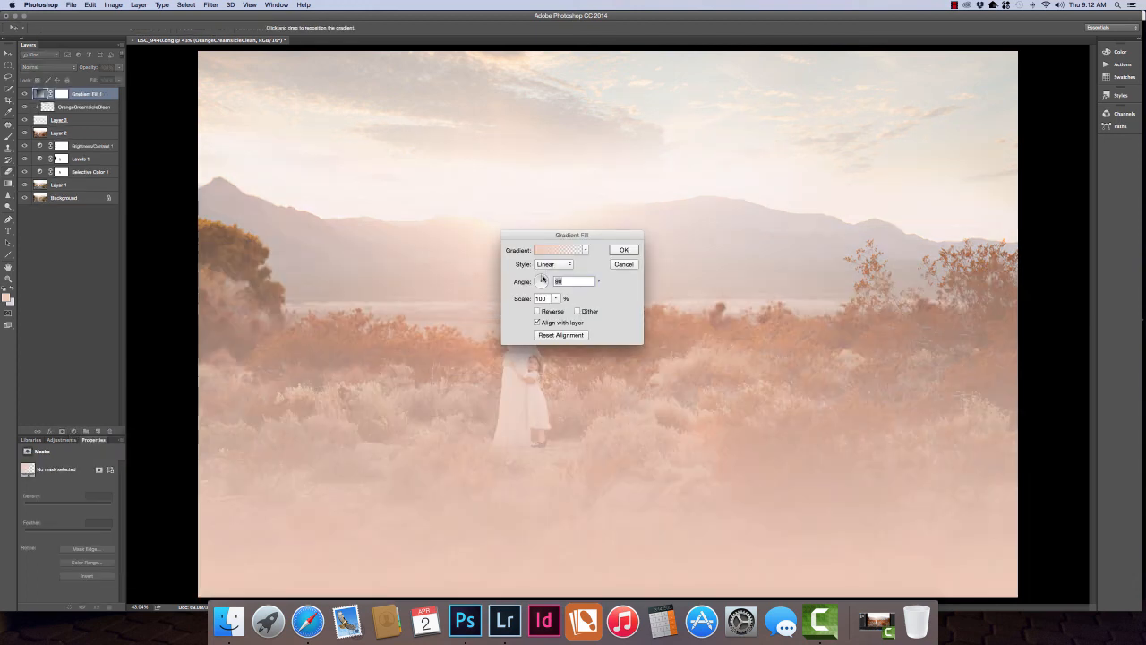
{"action": "left_click_drag", "start_coordinate": [542, 276], "coordinate": [540, 289]}
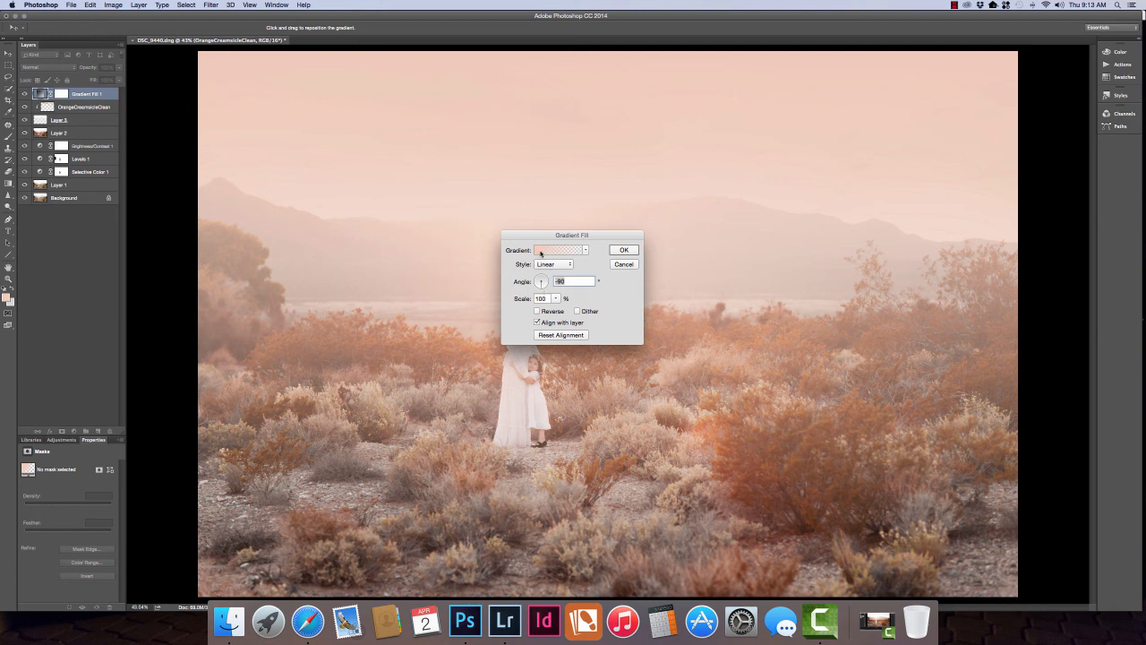
- Change the gradient's starting color stop to orange (dc8f08), apply the fill, and set its layer blending to Soft Light
{"action": "left_click", "coordinate": [535, 252]}
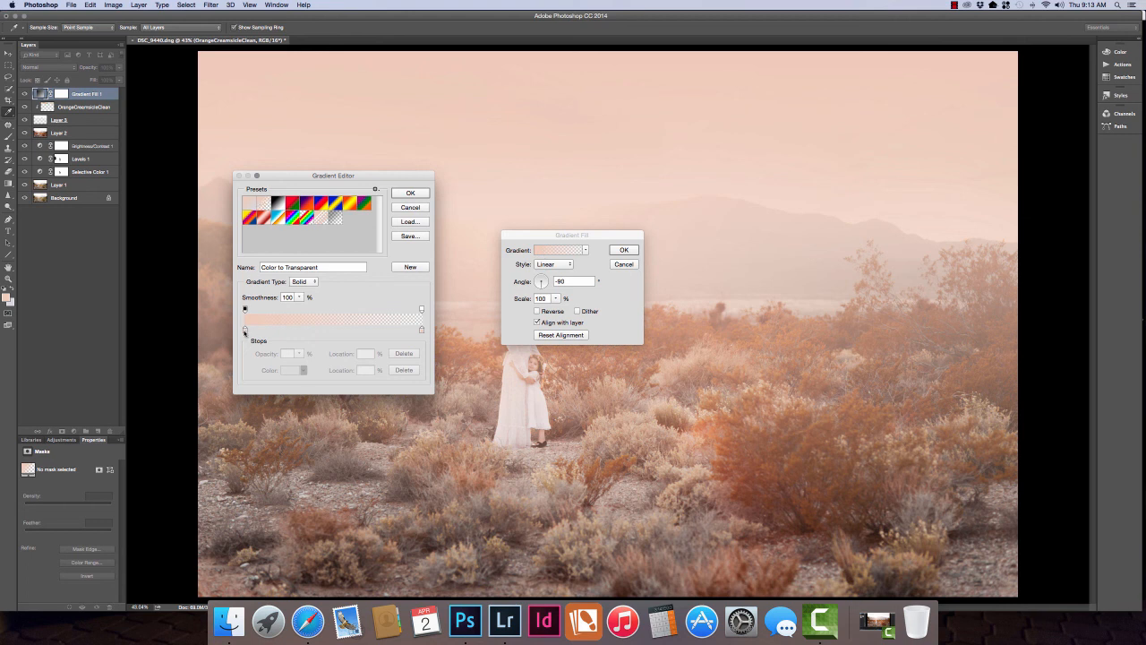
{"action": "double_click", "coordinate": [245, 332]}
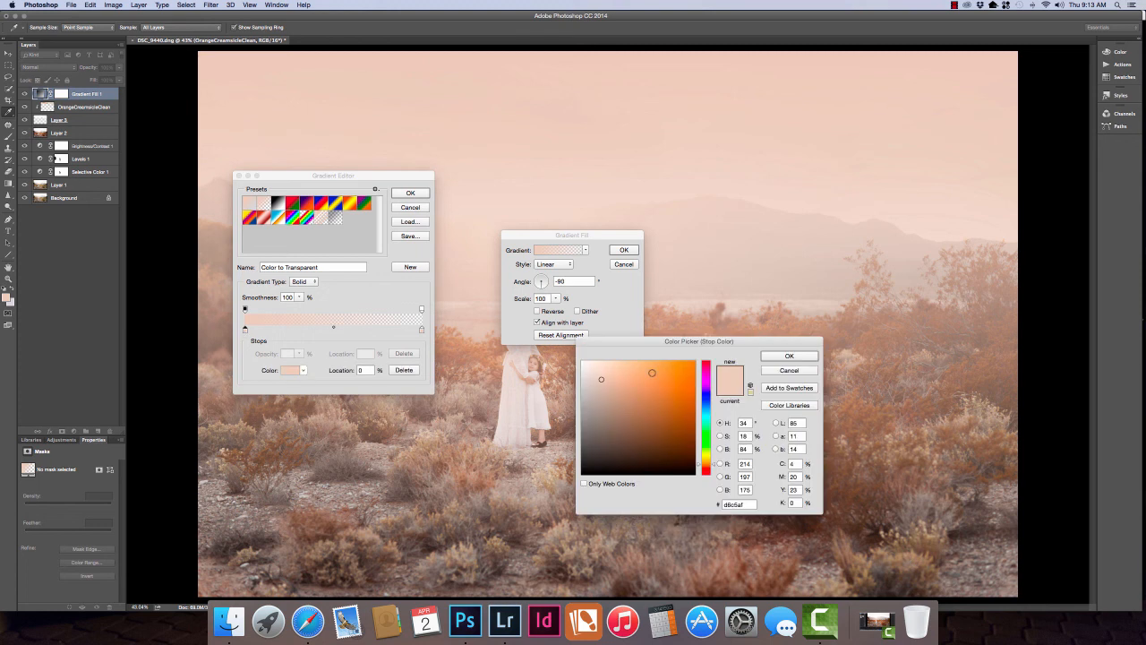
{"action": "left_click_drag", "start_coordinate": [652, 372], "coordinate": [690, 376]}
{"action": "left_click_drag", "start_coordinate": [699, 465], "coordinate": [699, 465]}
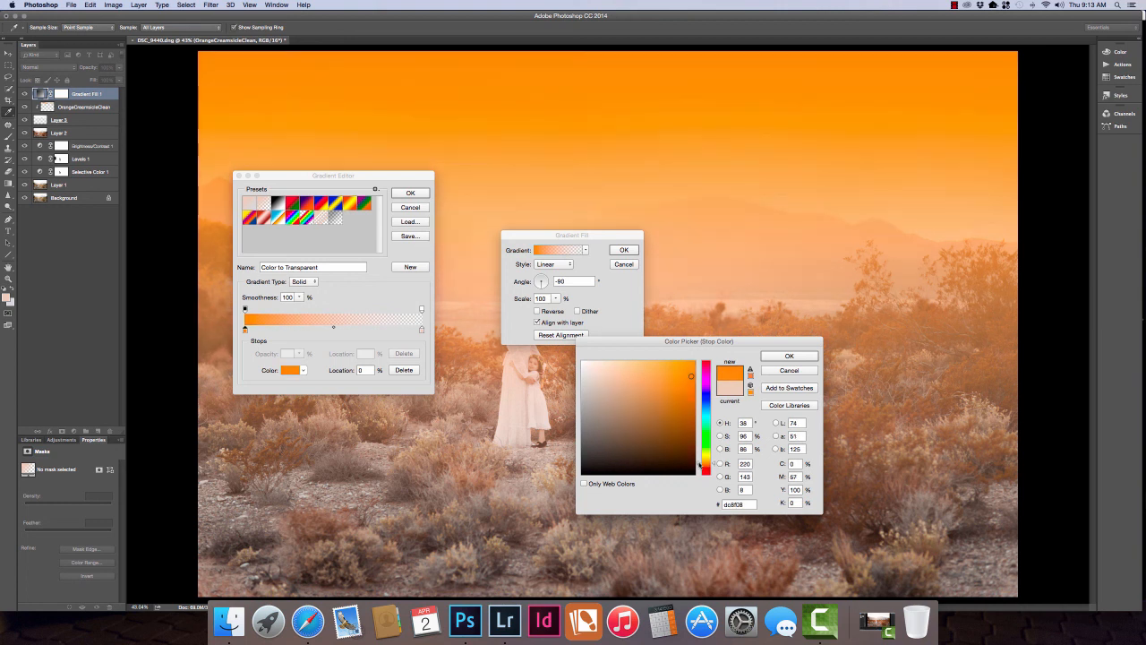
{"action": "left_click", "coordinate": [786, 357]}
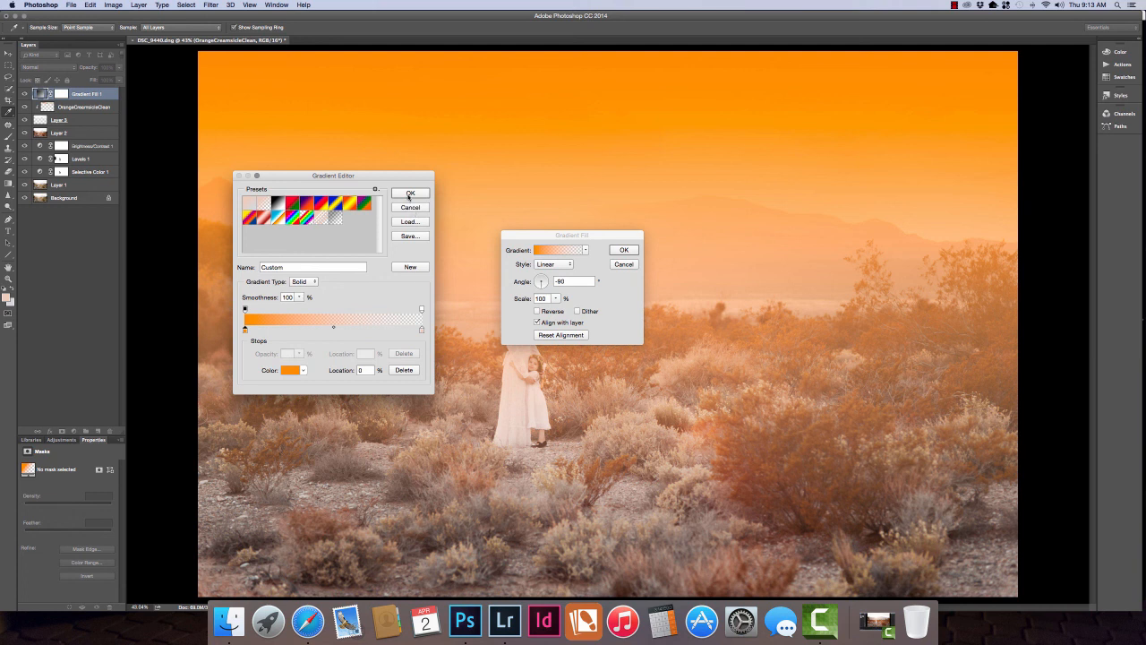
{"action": "left_click", "coordinate": [409, 193]}
{"action": "left_click", "coordinate": [624, 251]}
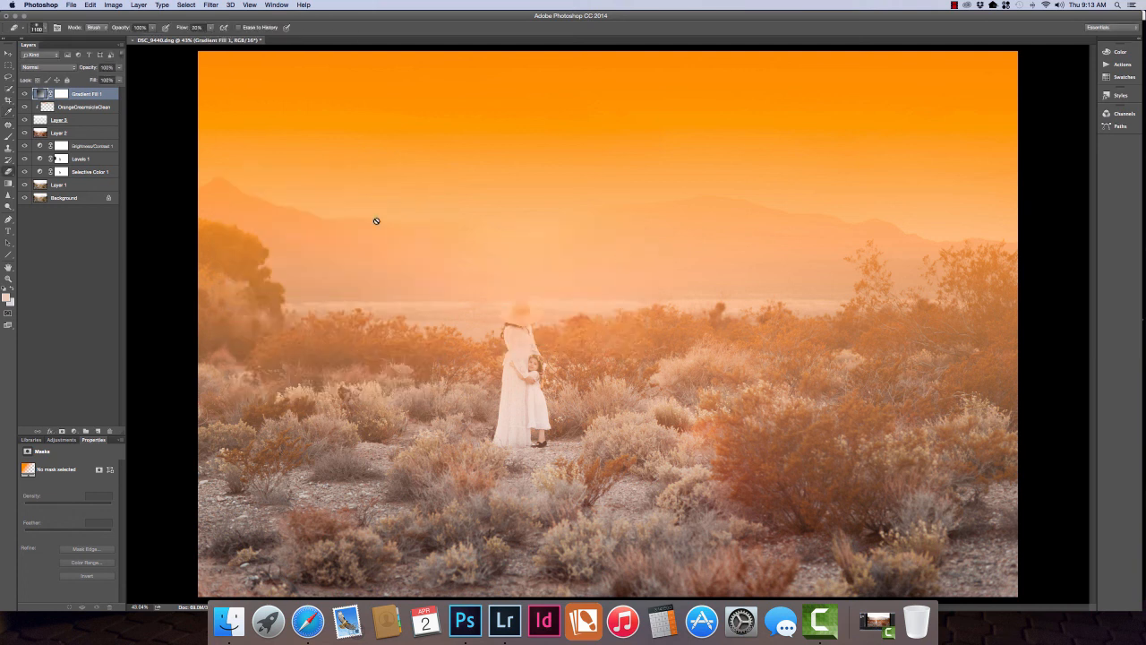
{"action": "left_click", "coordinate": [47, 69]}
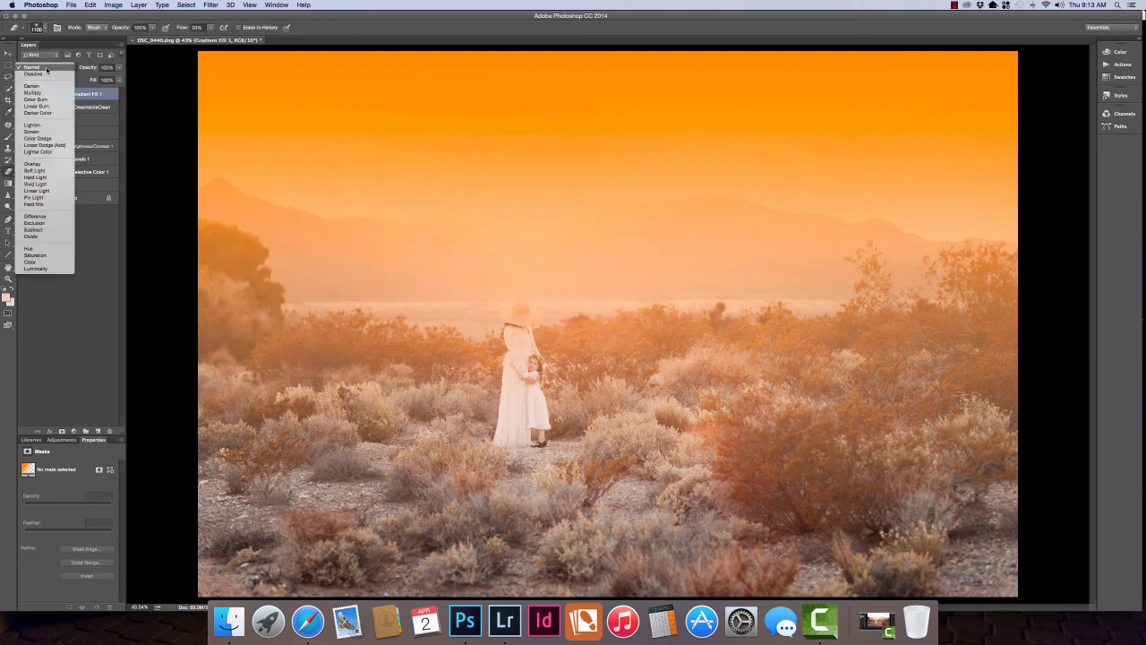
{"action": "left_click", "coordinate": [45, 170]}
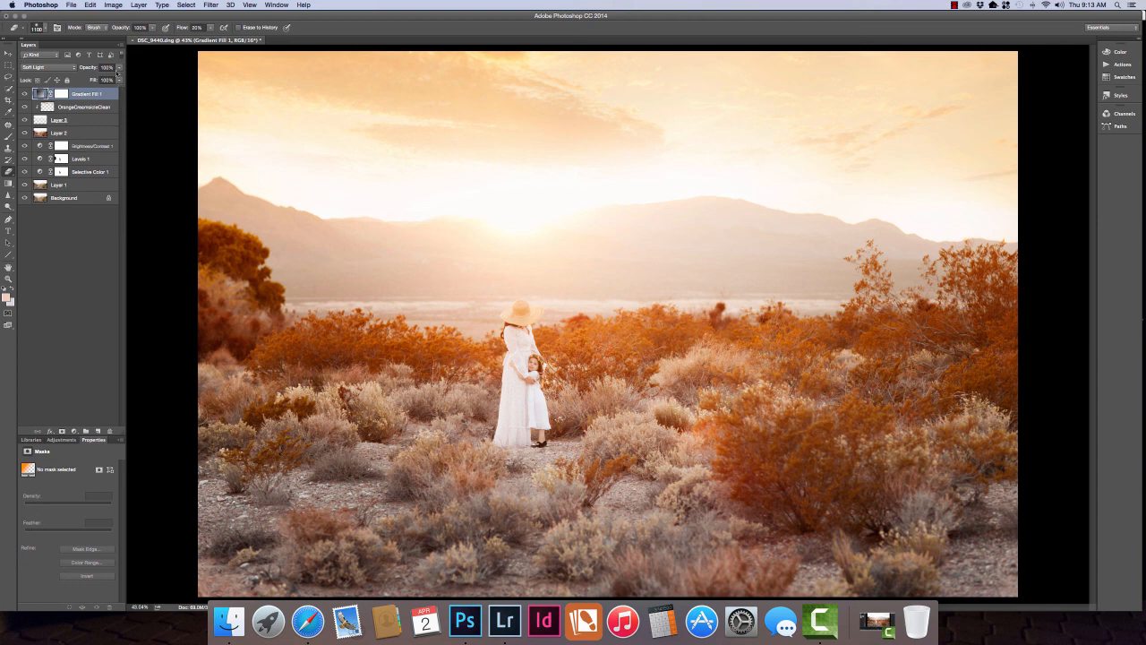
- Paint black on the gradient fill's mask with a brush enlarged to 1200, removing the orange tint from the mountains and desert foreground
{"action": "left_click", "coordinate": [12, 141]}
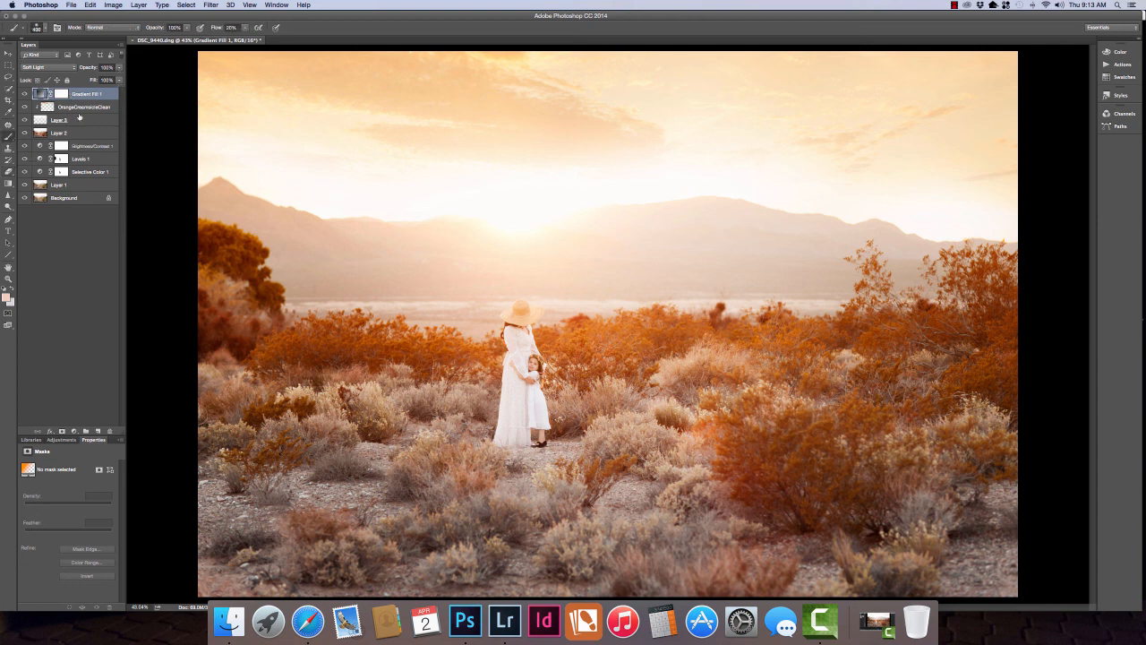
{"action": "left_click", "coordinate": [62, 94]}
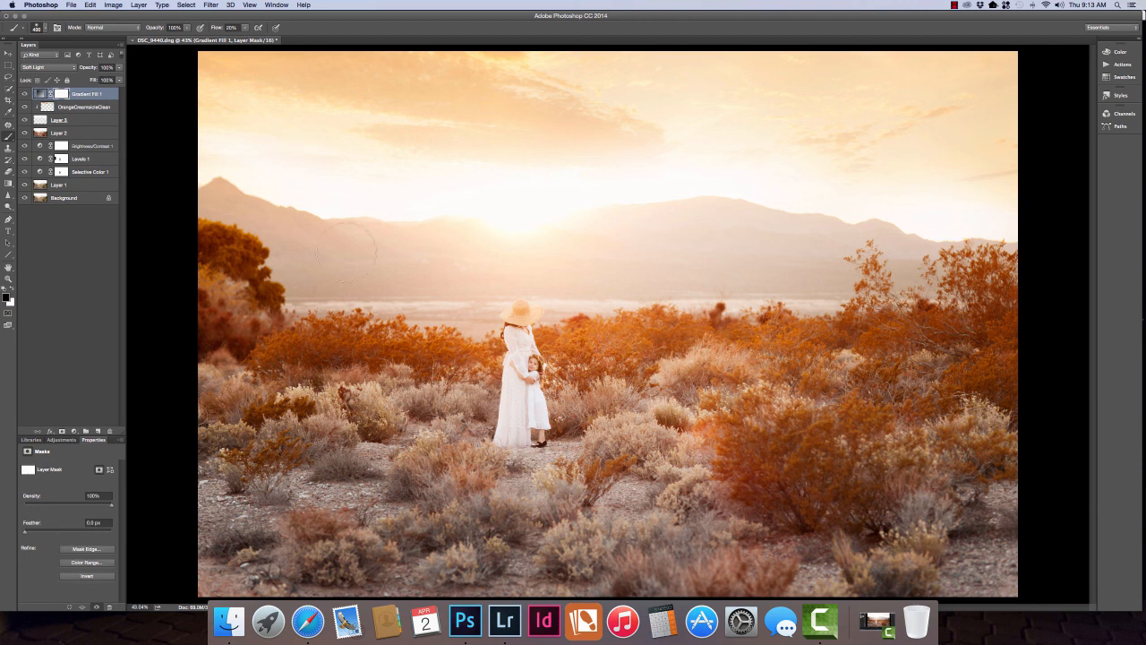
{"action": "key", "text": "bracketright"}
{"action": "key", "text": "bracketright"}
{"action": "key", "text": "bracketright"}
{"action": "key", "text": "bracketright"}
{"action": "key", "text": "bracketright"}
{"action": "key", "text": "bracketright"}
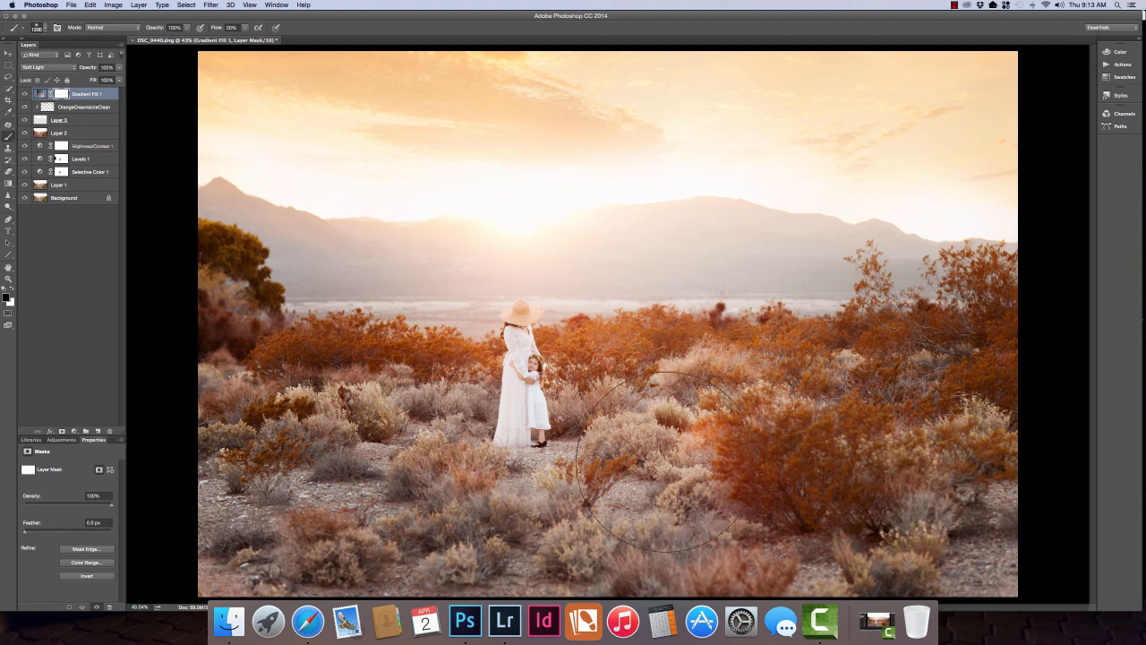
{"action": "mouse_move", "coordinate": [976, 382]}
{"action": "left_mouse_down"}
{"action": "mouse_move", "coordinate": [729, 439]}
{"action": "mouse_move", "coordinate": [422, 410]}
{"action": "mouse_move", "coordinate": [152, 429]}
{"action": "mouse_move", "coordinate": [81, 417]}
{"action": "mouse_move", "coordinate": [341, 401]}
{"action": "left_mouse_up"}
- Stamp all visible layers into a new layer, duplicate it, and apply a Gaussian Blur of 4.2 pixels to the duplicate
{"action": "key", "text": "super+alt+shift+e"}
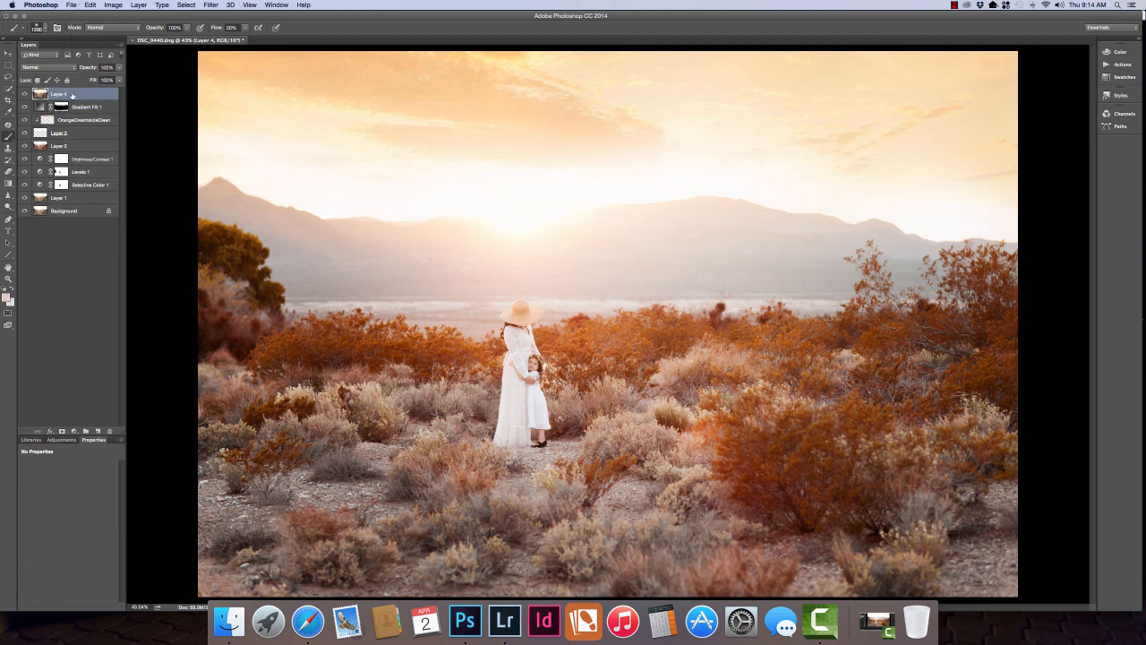
{"action": "key", "text": "super+j"}
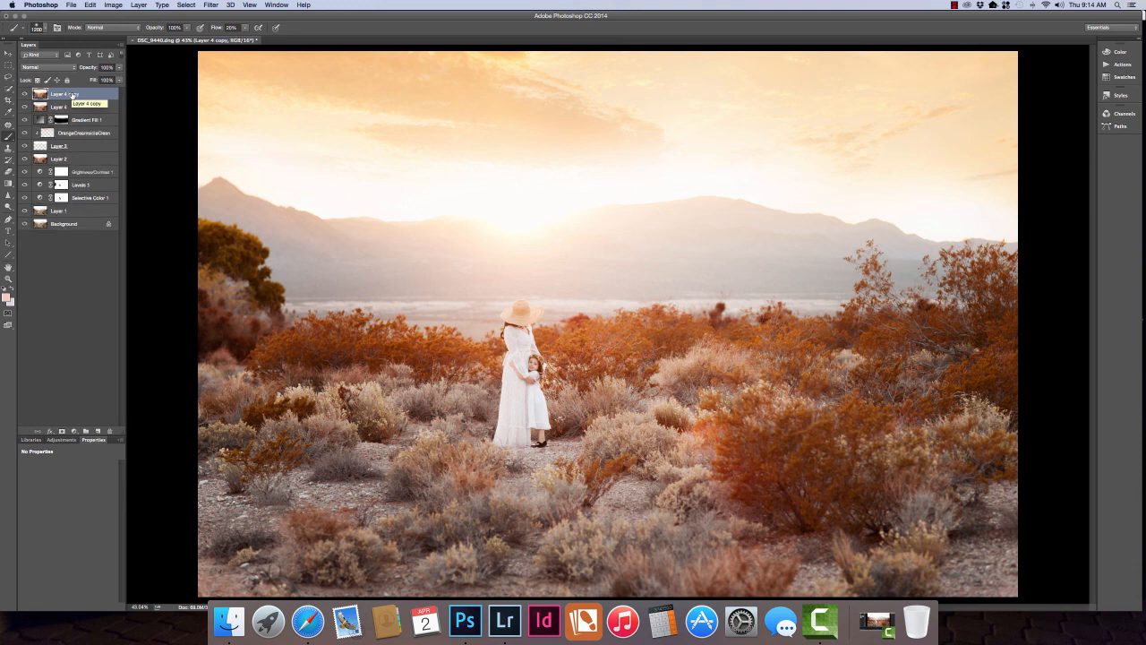
{"action": "left_click", "coordinate": [211, 4]}
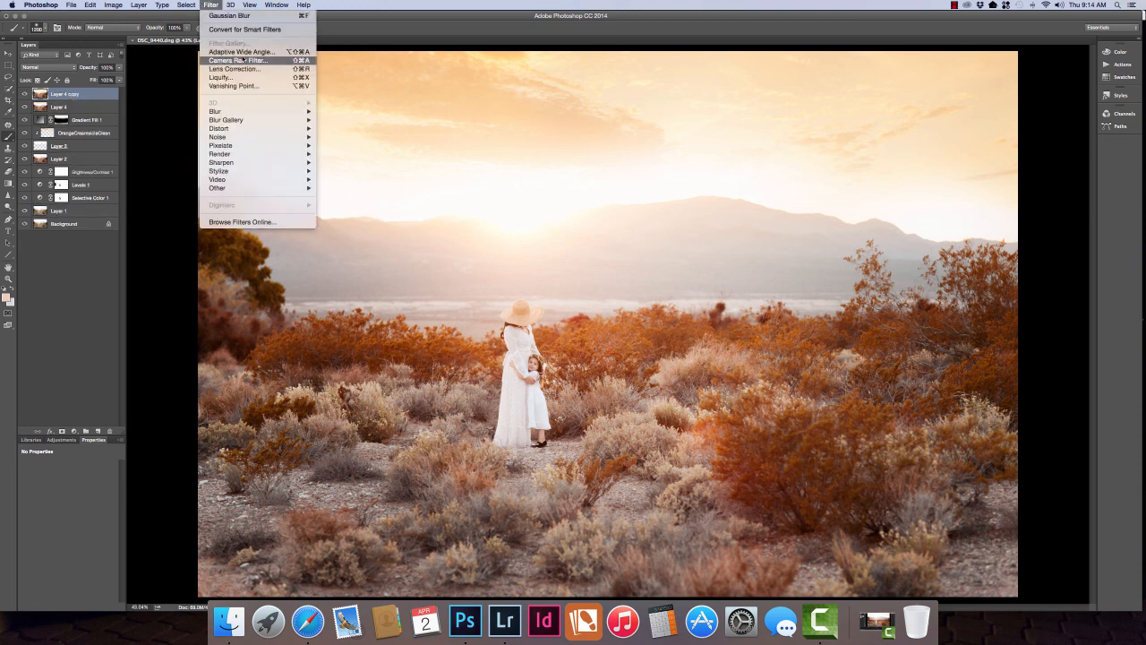
{"action": "mouse_move", "coordinate": [224, 111]}
{"action": "left_click", "coordinate": [349, 146]}
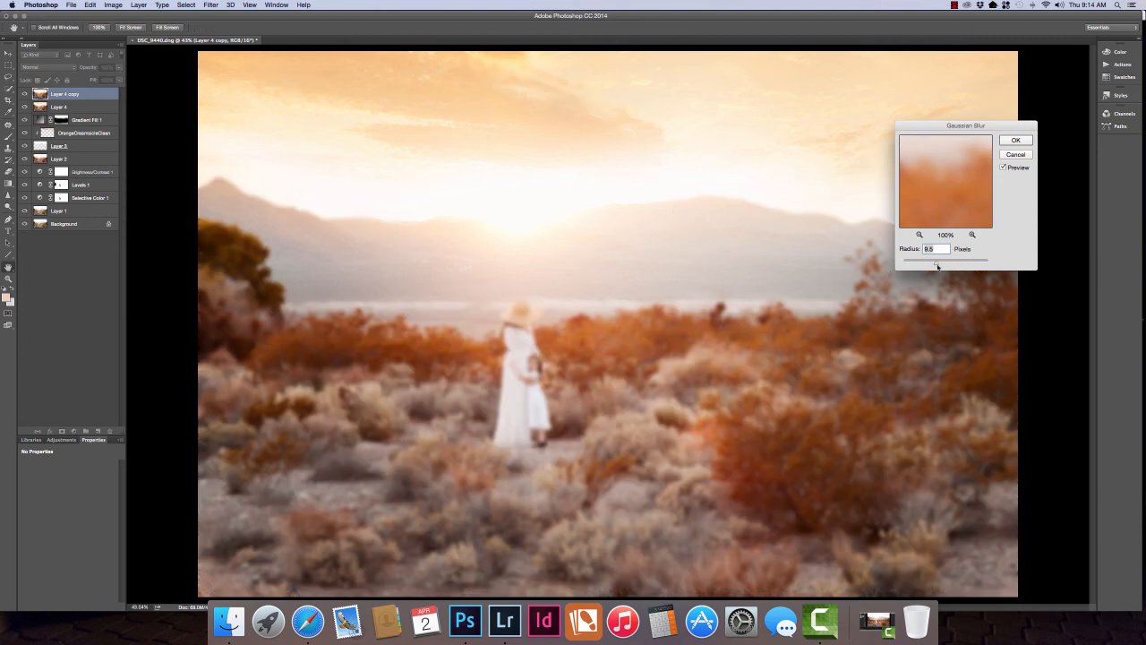
{"action": "left_click_drag", "start_coordinate": [937, 262], "coordinate": [923, 265]}
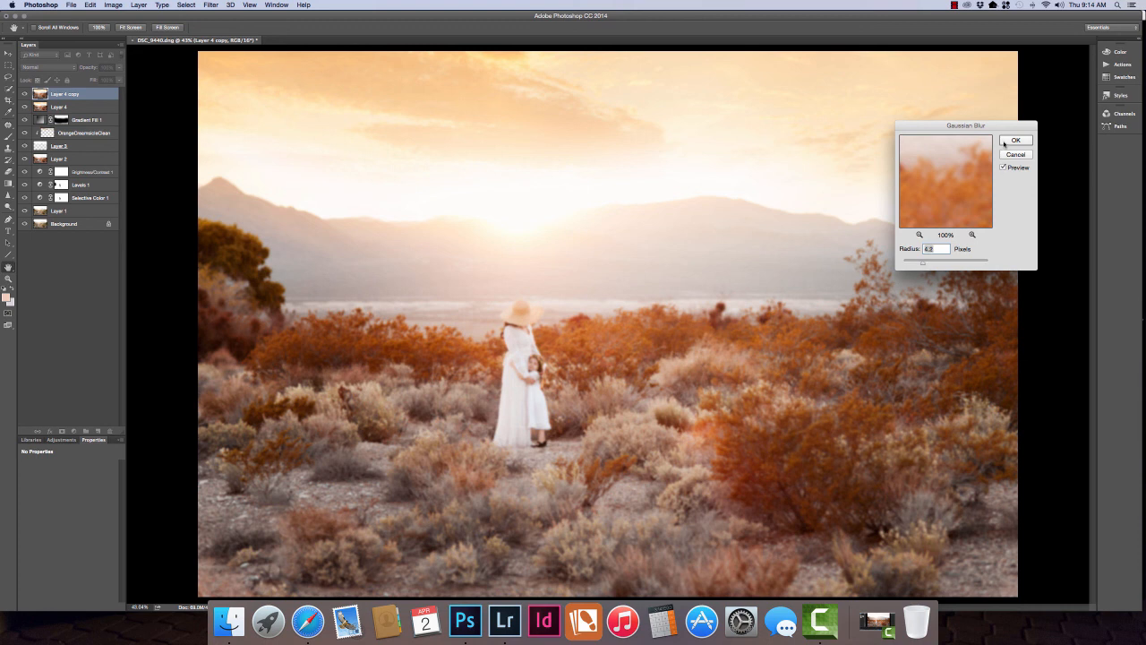
{"action": "left_click", "coordinate": [1016, 140]}
- Add an inverted black mask to the blurred layer and brush white over the sky and mountains to soften only that area
{"action": "key", "text": "b"}
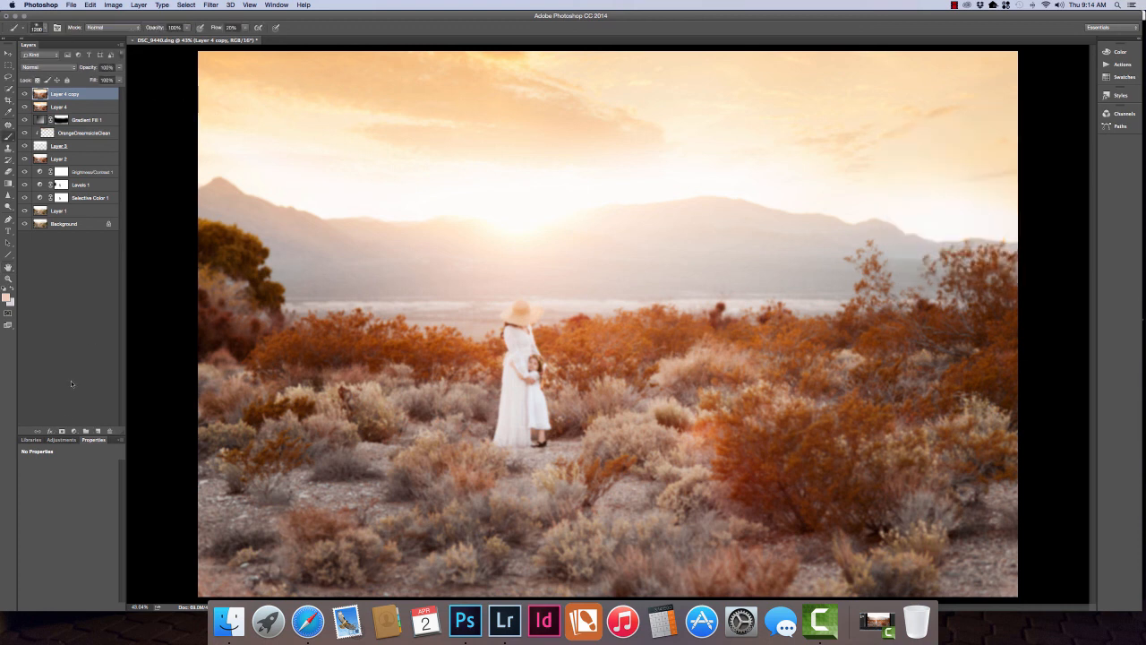
{"action": "left_click", "coordinate": [62, 433]}
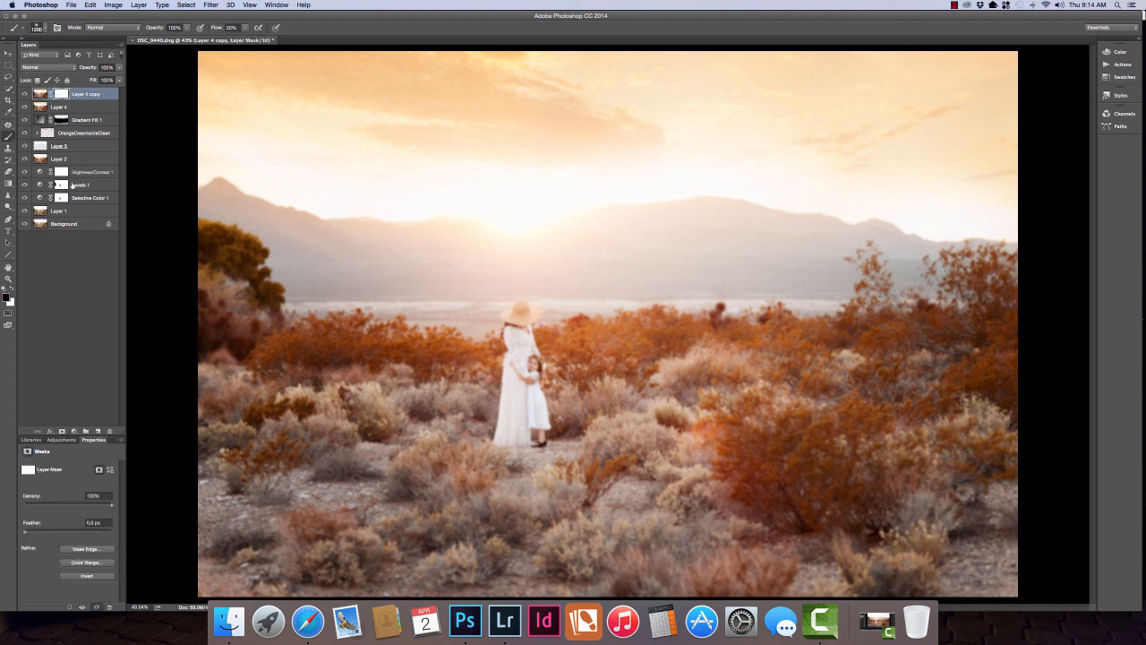
{"action": "key", "text": "super+i"}
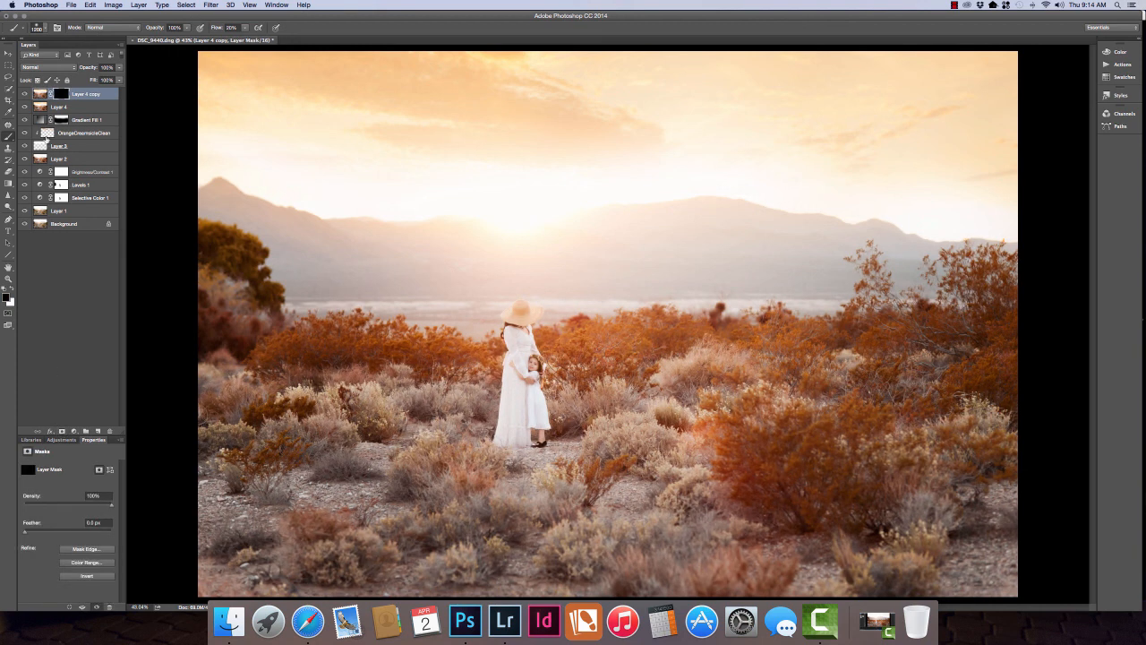
{"action": "left_click", "coordinate": [13, 289]}
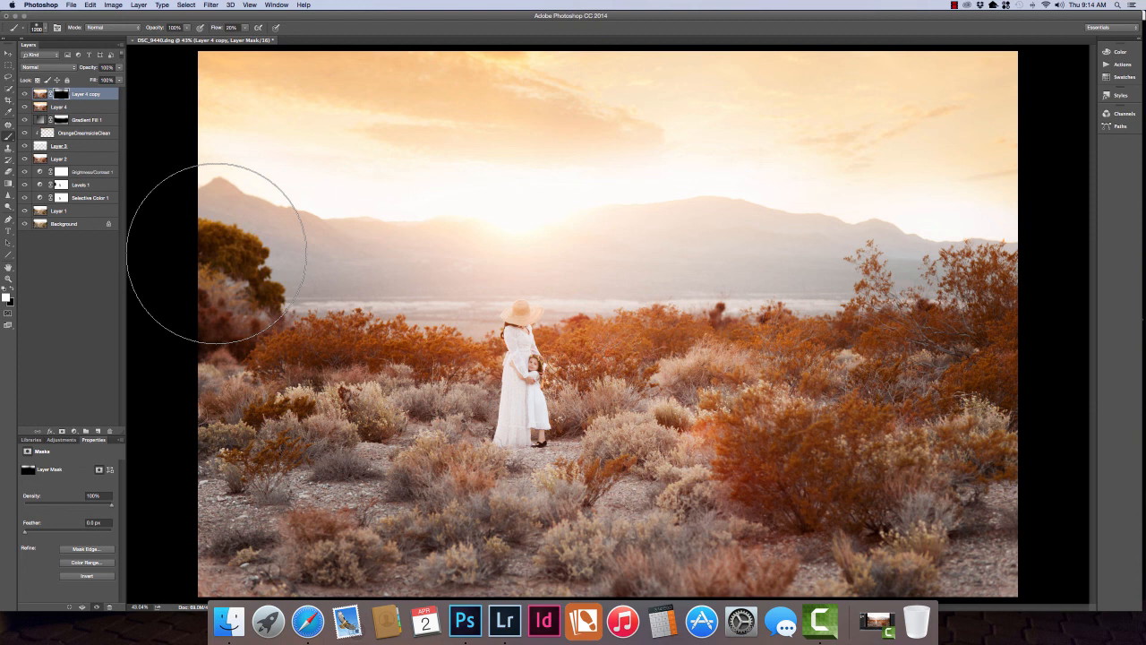
- Save the edited desert portrait and close the document
{"action": "left_click", "coordinate": [71, 6]}
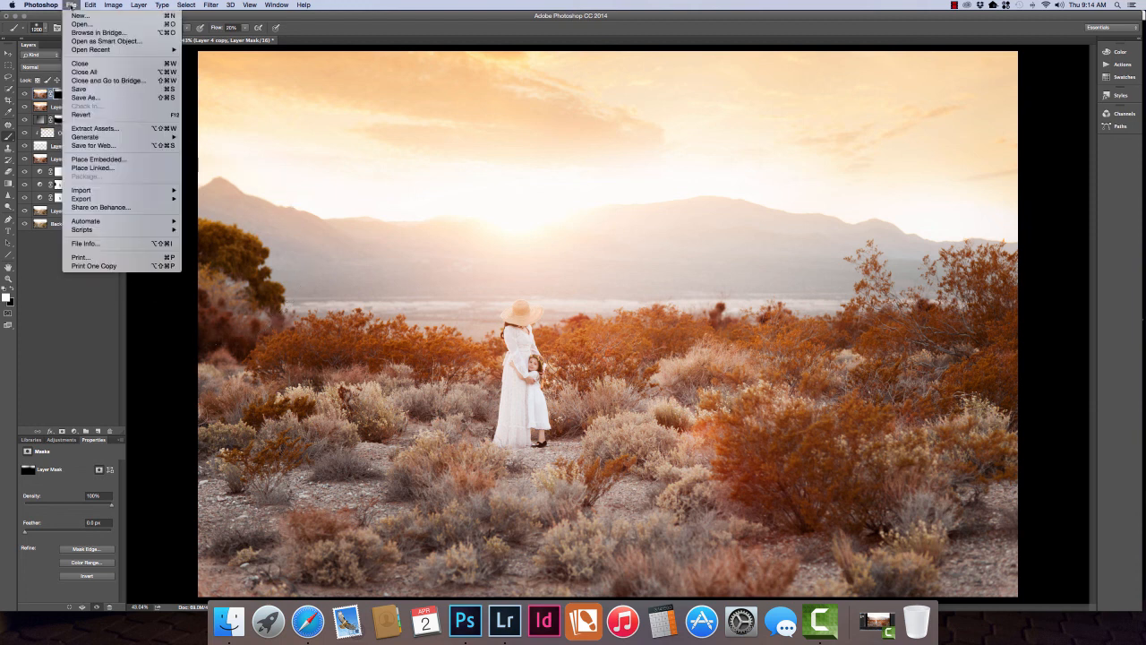
{"action": "left_click", "coordinate": [90, 90]}
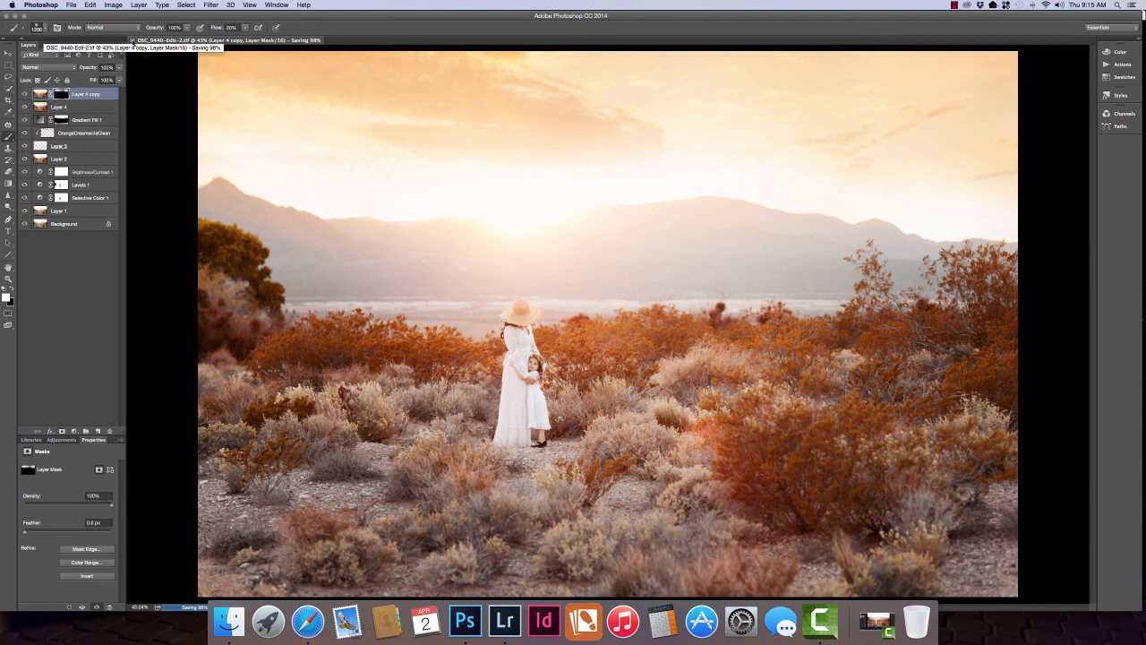
{"action": "left_click", "coordinate": [131, 41]}
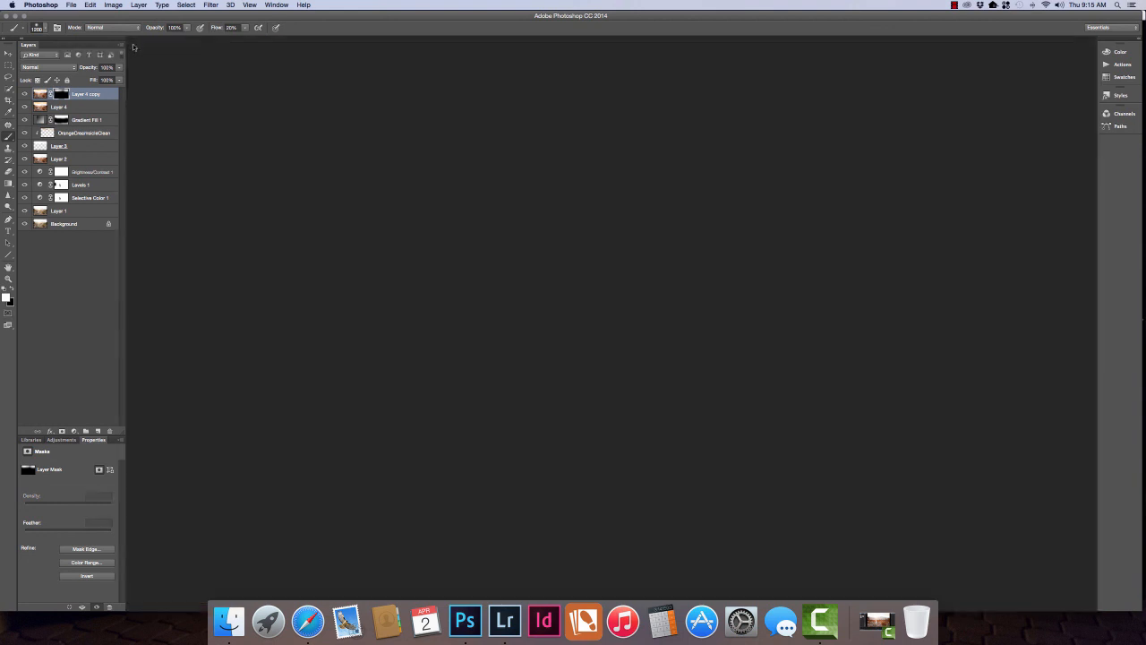
- Switch to Lightroom and compare the edited portrait side by side with the original in the Library, hiding both side panels
{"action": "left_click", "coordinate": [506, 620]}
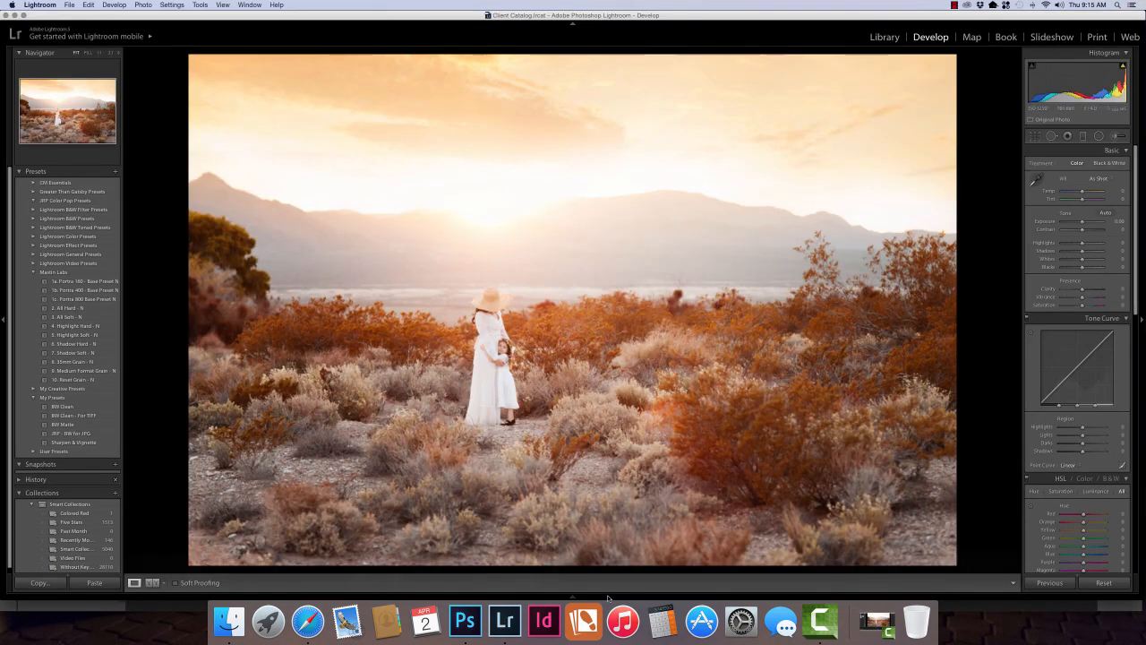
{"action": "mouse_move", "coordinate": [607, 595]}
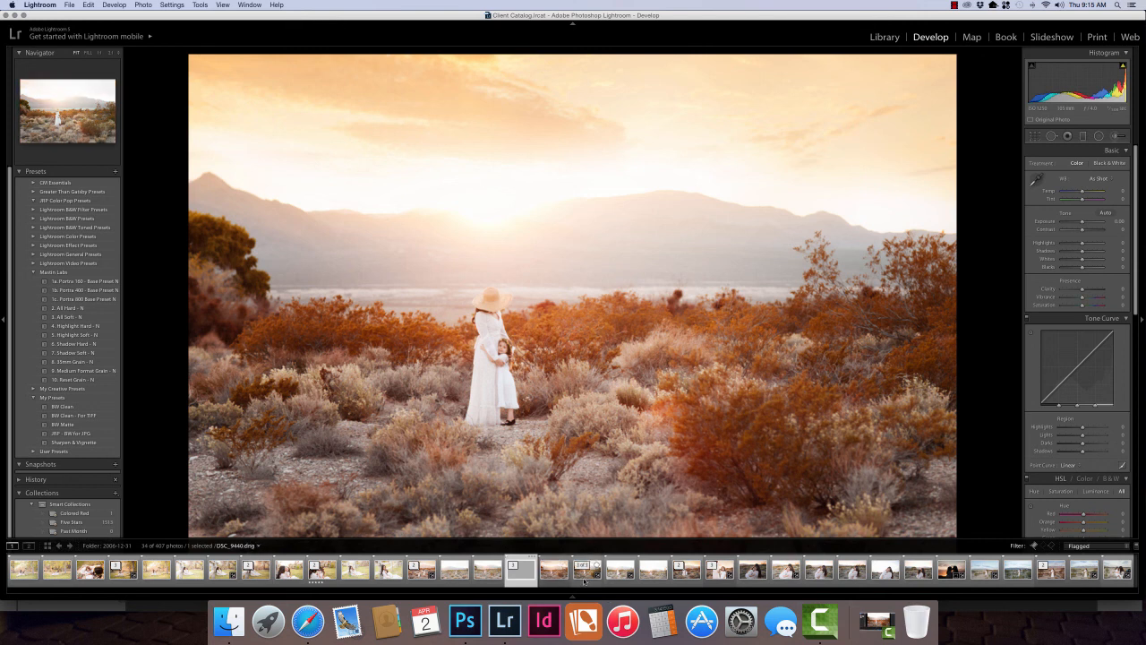
{"action": "left_click", "coordinate": [885, 37]}
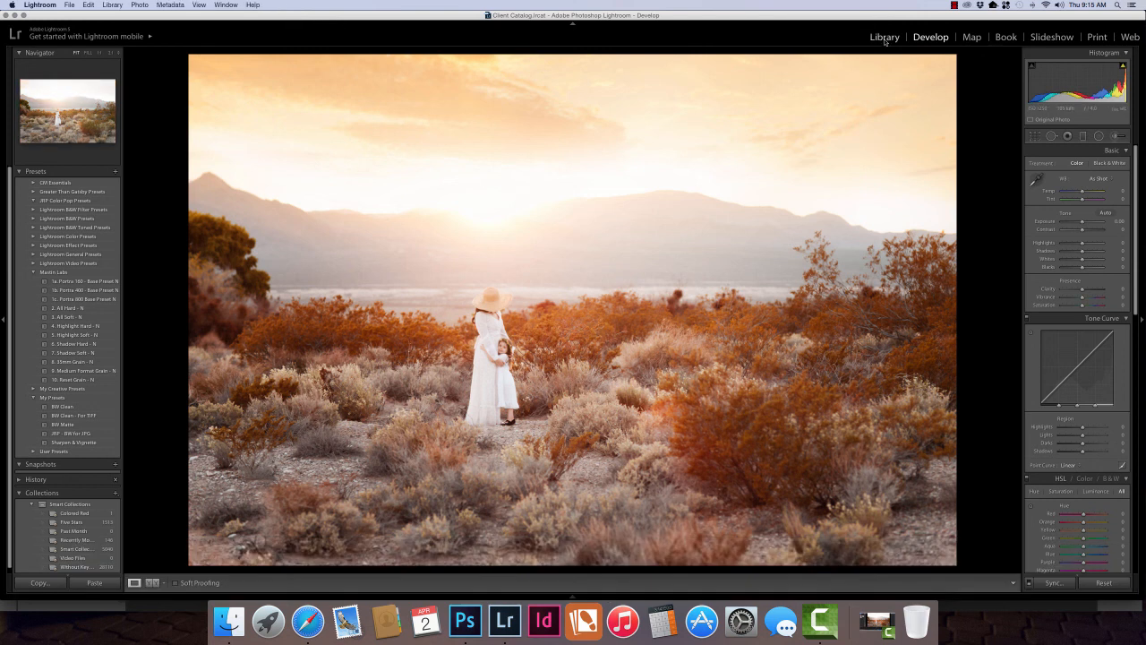
{"action": "left_click", "coordinate": [197, 583]}
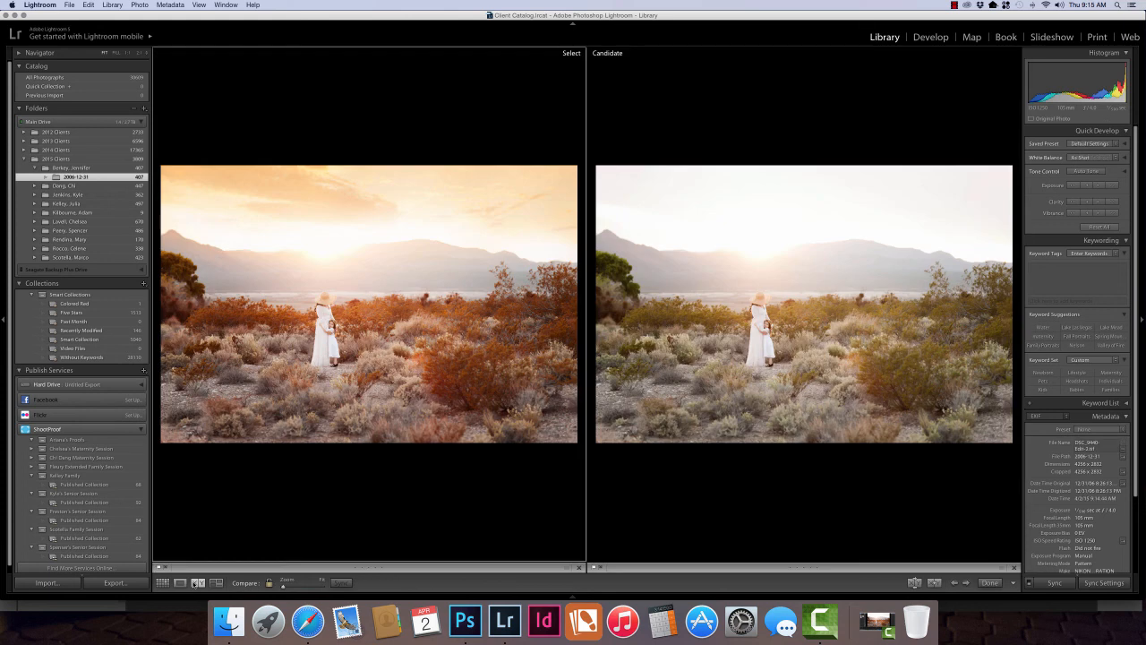
{"action": "left_click", "coordinate": [3, 467]}
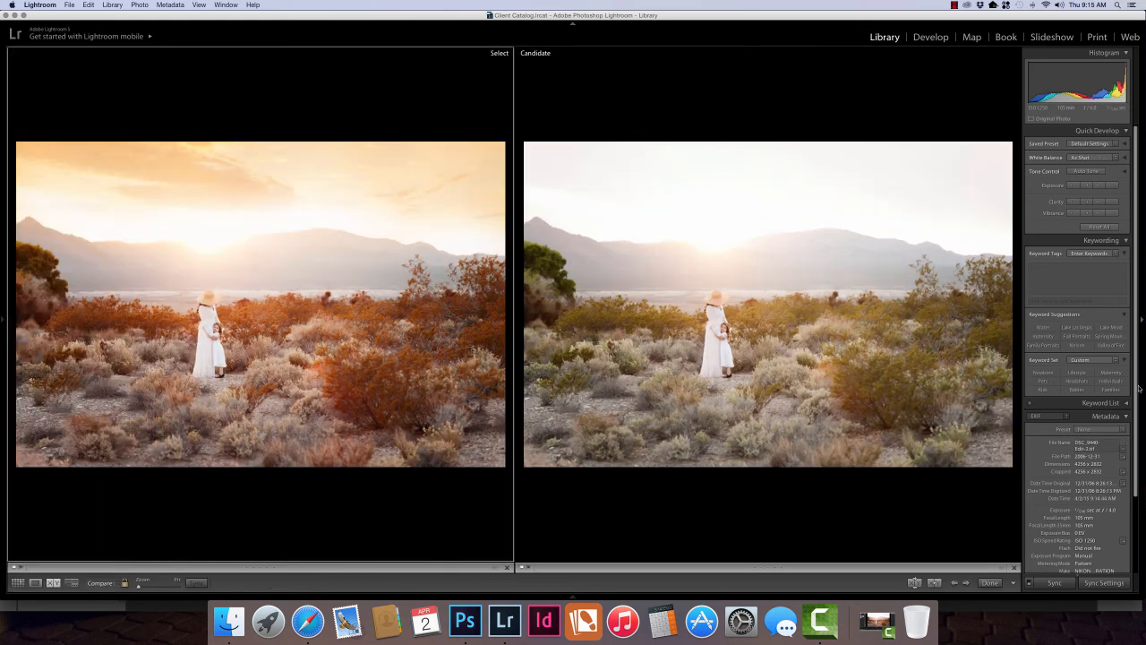
{"action": "left_click", "coordinate": [1142, 380]}
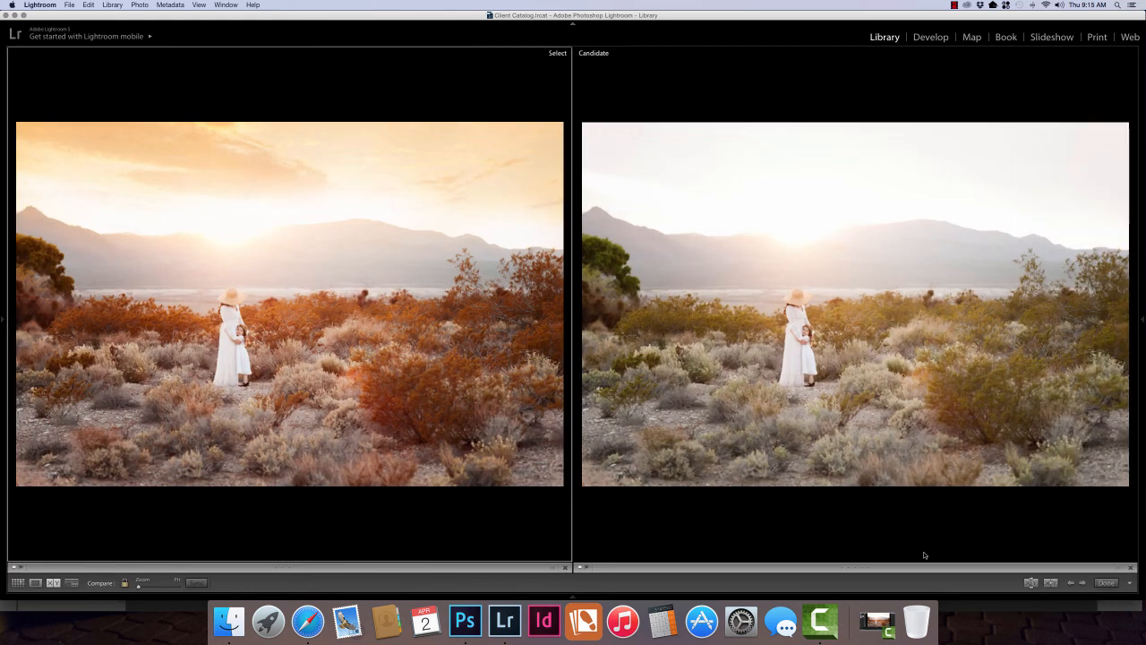